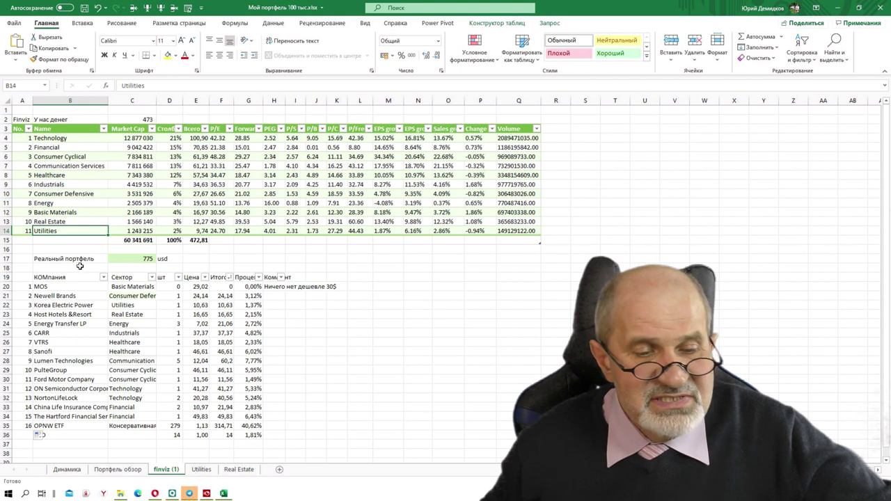
# Check the Real Estate sector's allocation in the sector table and switch to the Finviz screener in the Opera browser
pyautogui.click(69, 222)
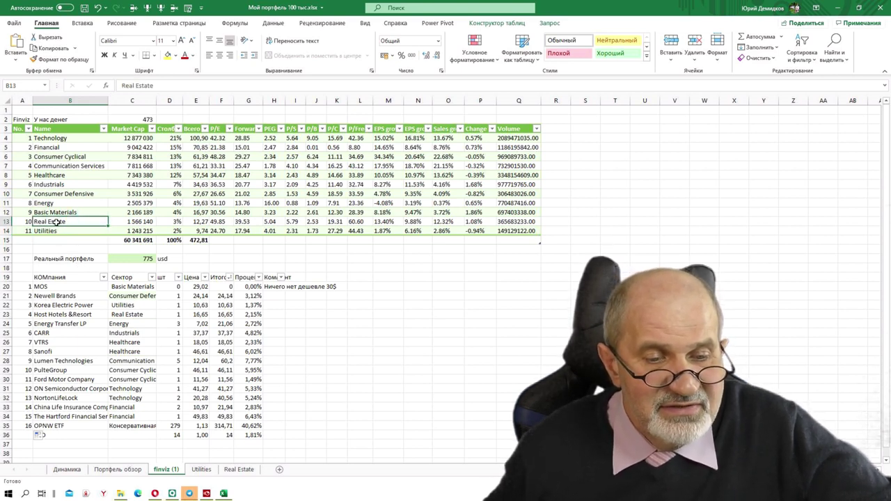
pyautogui.click(202, 221)
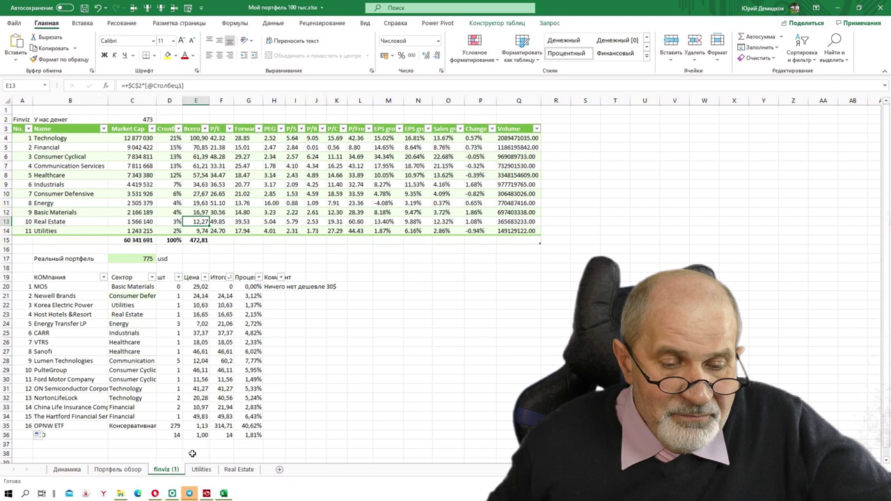
pyautogui.click(155, 494)
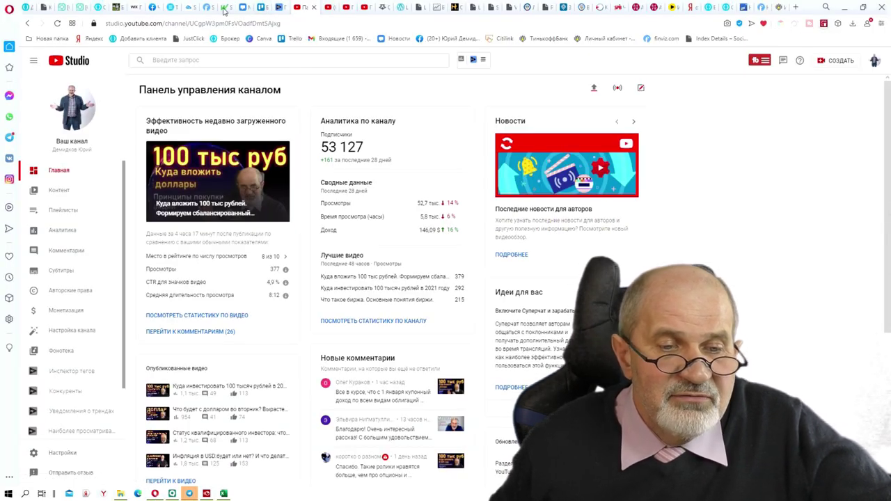
pyautogui.click(207, 8)
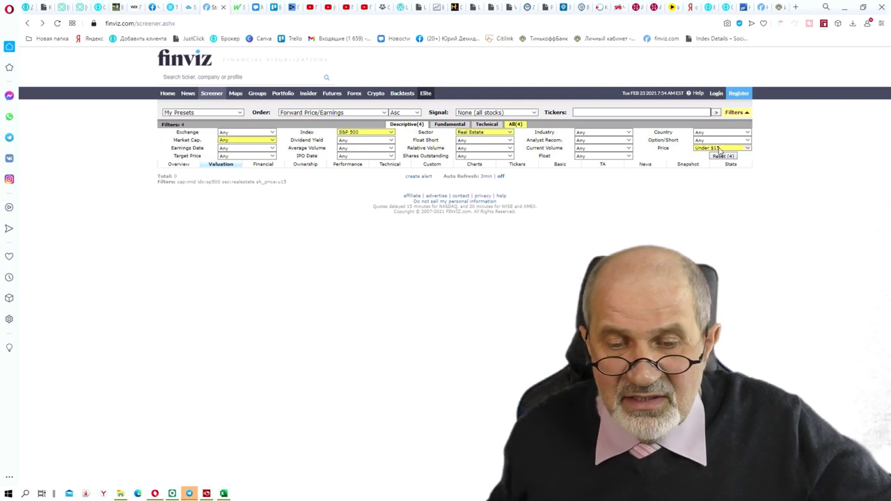
# Set the Index and Market Cap filters to Any and preview charts of the listed real estate tickers
pyautogui.click(390, 133)
pyautogui.click(359, 141)
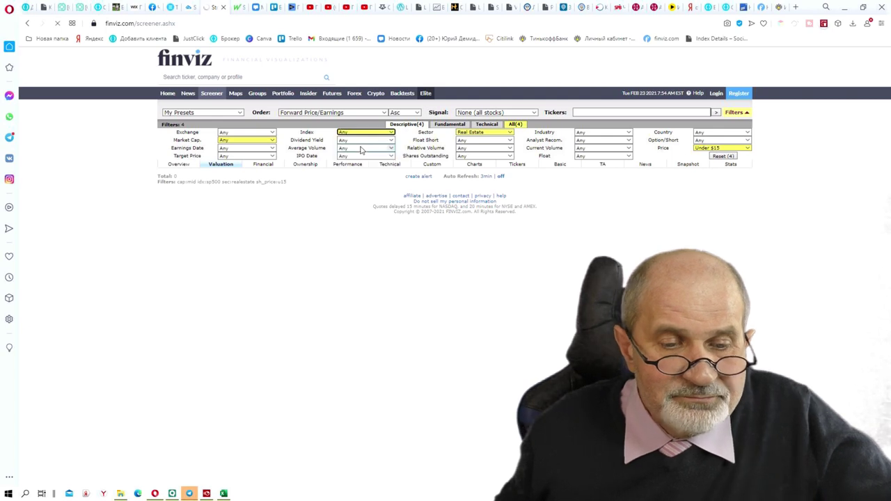
pyautogui.click(272, 142)
pyautogui.click(259, 149)
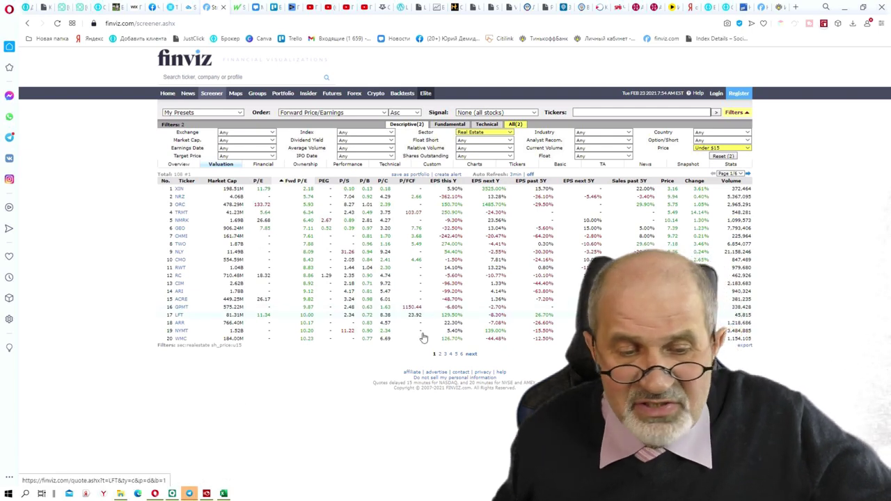
pyautogui.moveTo(177, 192)
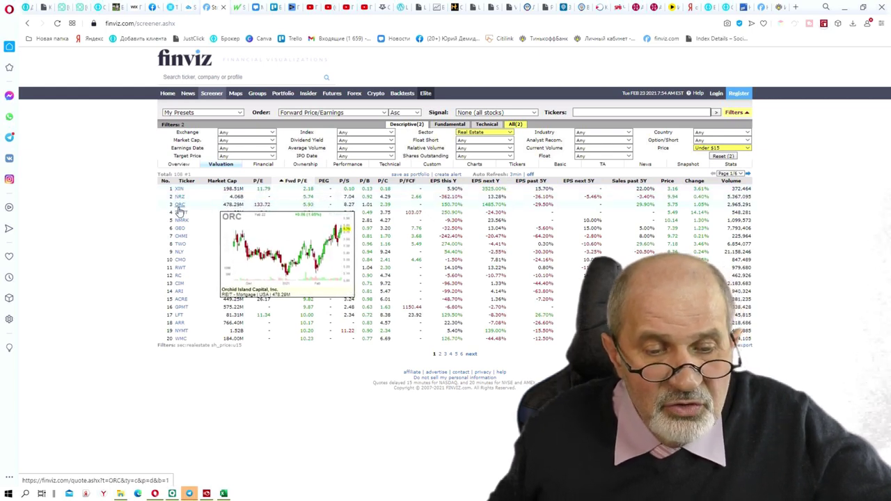
pyautogui.moveTo(180, 228)
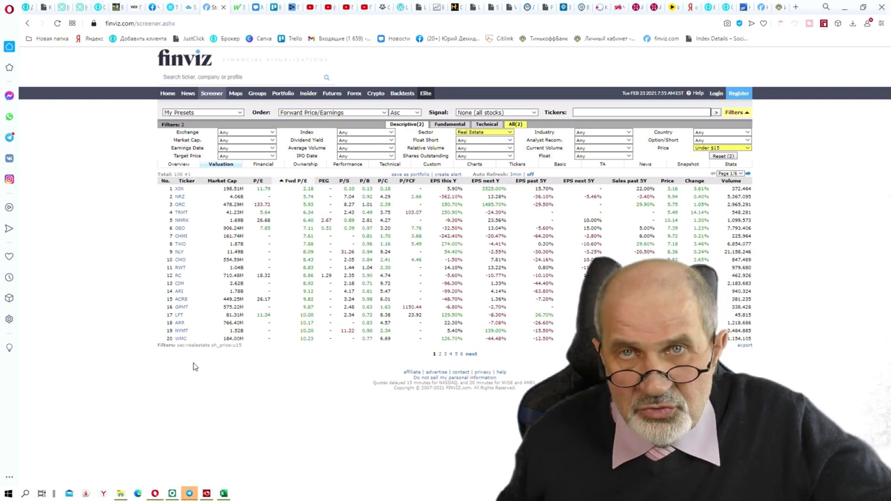
# Try the Mega, Large and Mid Market Cap filters on real estate stocks under $15, returning to Mega
pyautogui.click(271, 140)
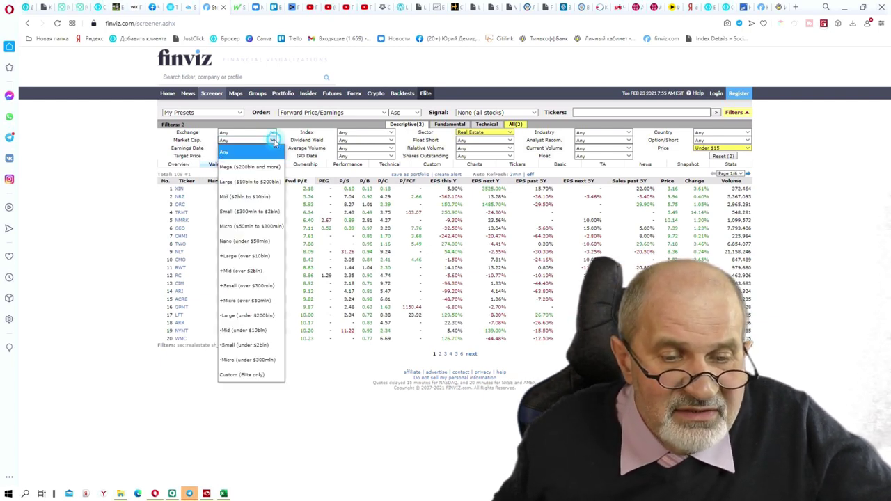
pyautogui.click(260, 168)
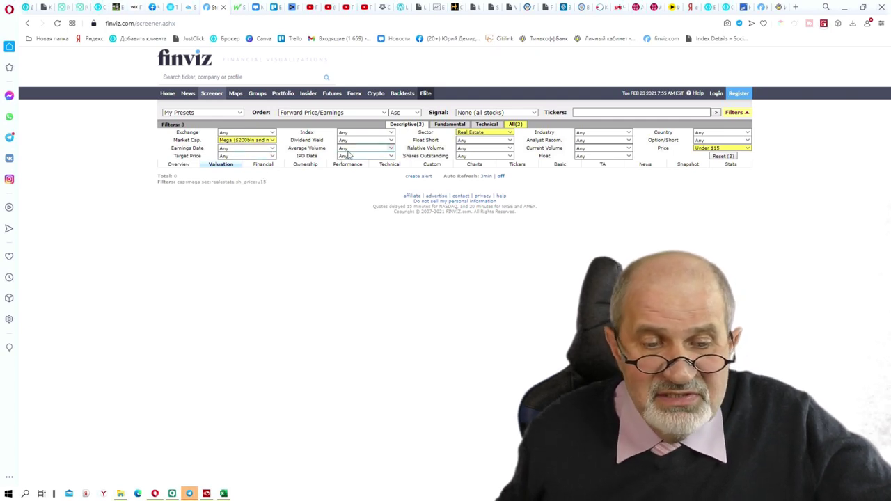
pyautogui.click(275, 141)
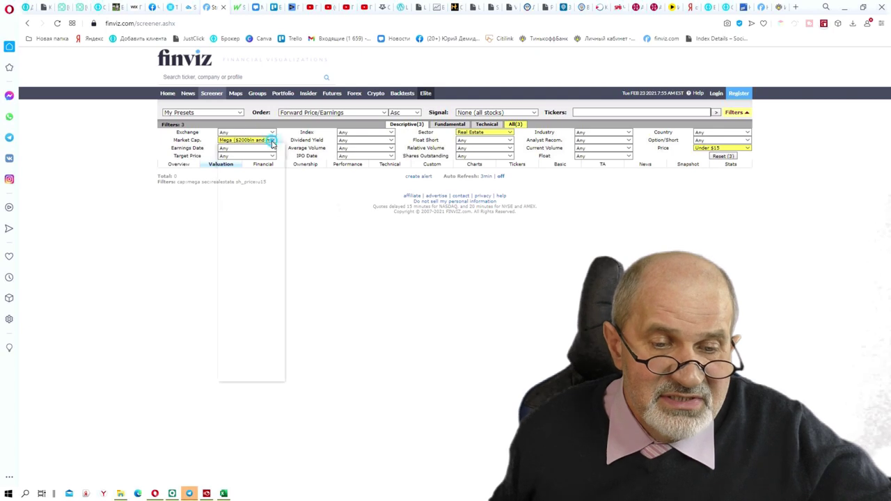
pyautogui.click(264, 181)
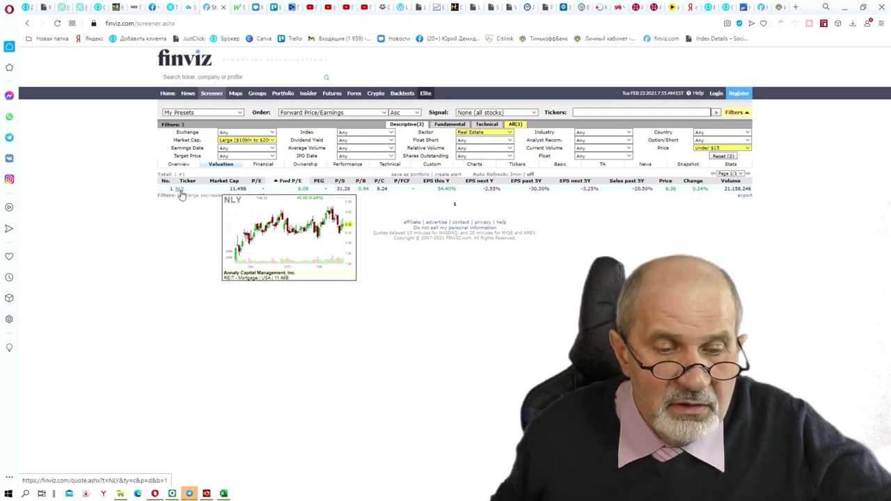
pyautogui.click(272, 140)
pyautogui.click(251, 196)
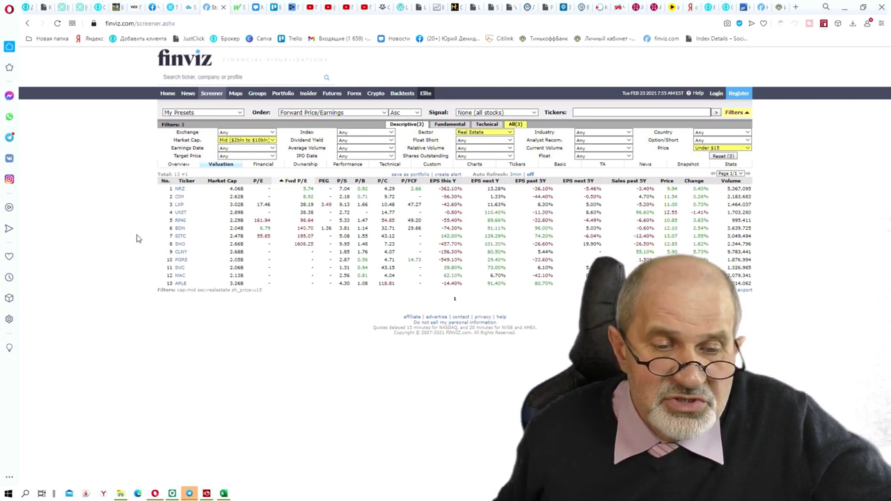
pyautogui.click(273, 140)
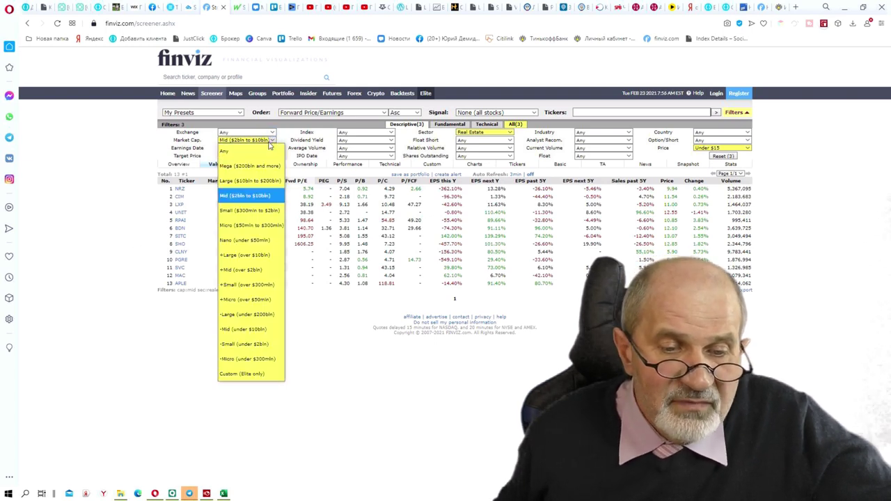
pyautogui.click(249, 166)
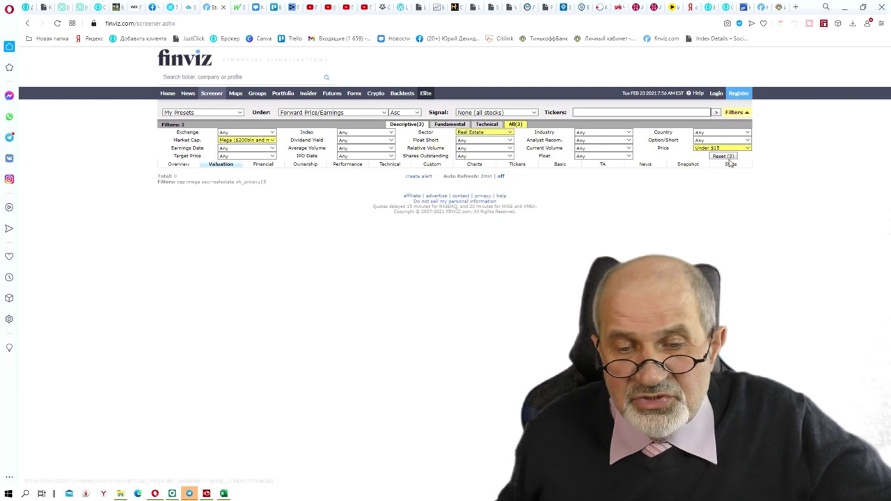
# Set the Price filter to Under $20 and the Market Cap filter to Large ($10bln to $200bln)
pyautogui.click(747, 149)
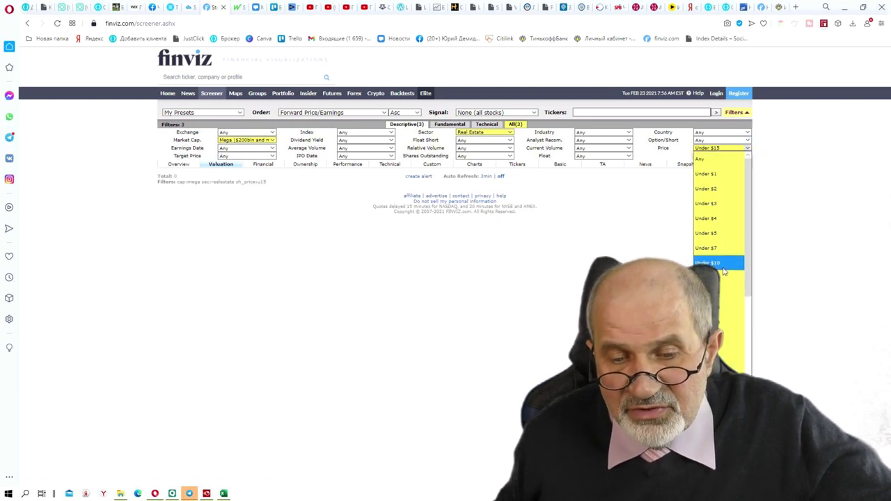
pyautogui.click(722, 293)
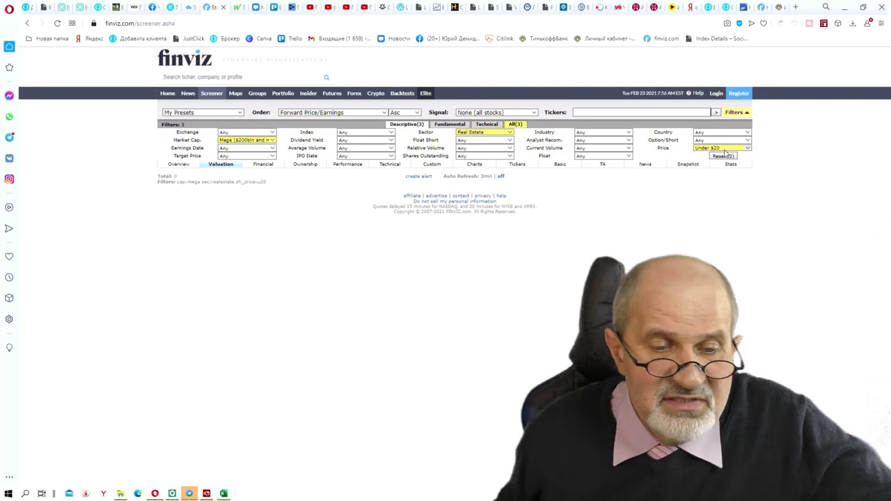
pyautogui.moveTo(298, 144)
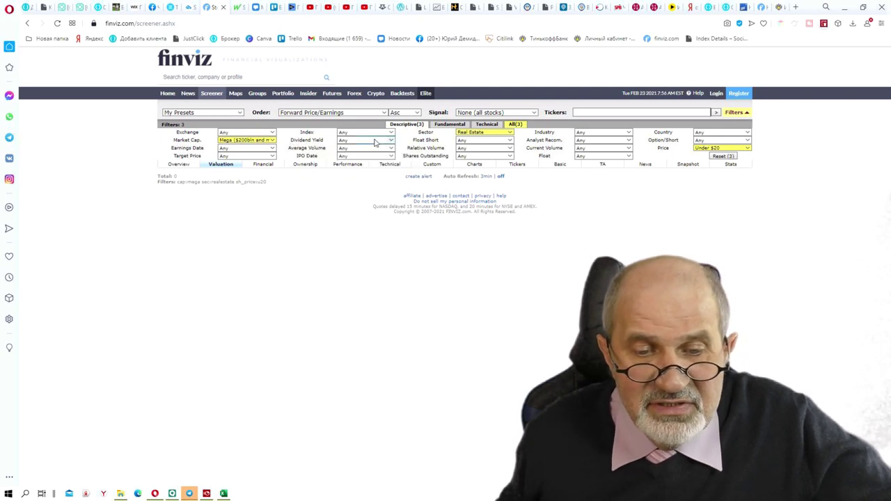
pyautogui.click(271, 141)
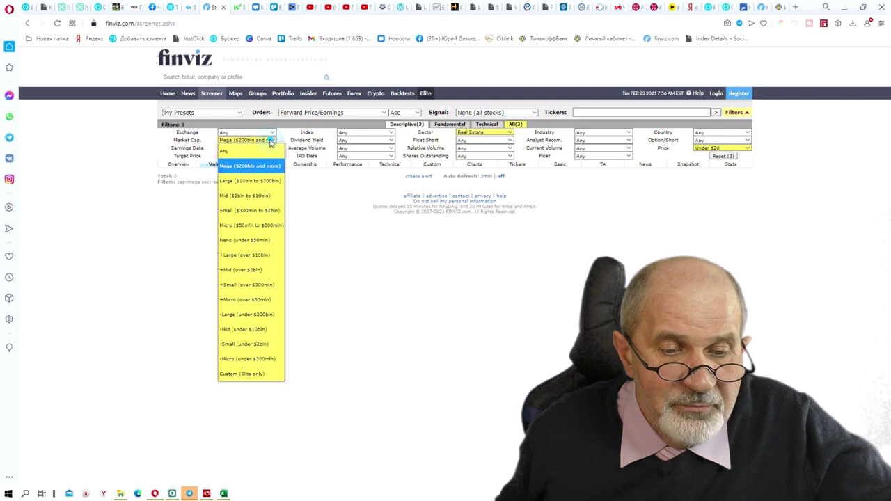
pyautogui.click(258, 181)
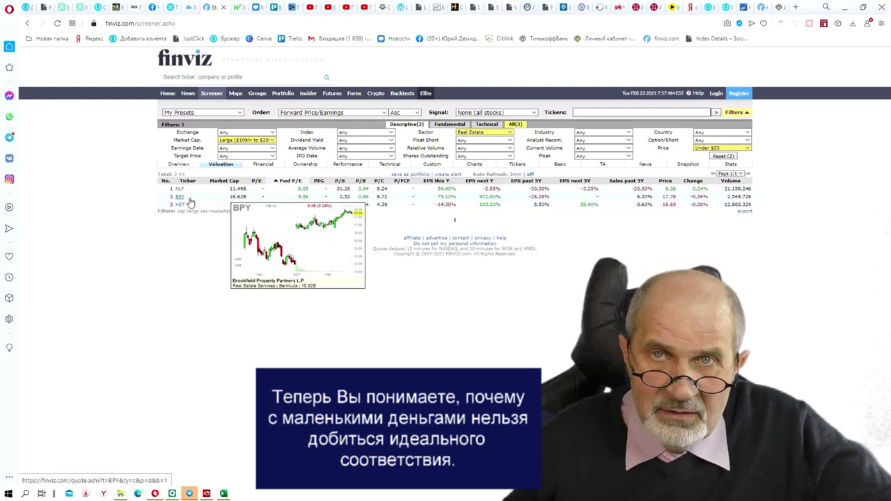
# Switch to the Excel portfolio workbook and check the Host Hotels & Resort entry and its sector
pyautogui.click(223, 494)
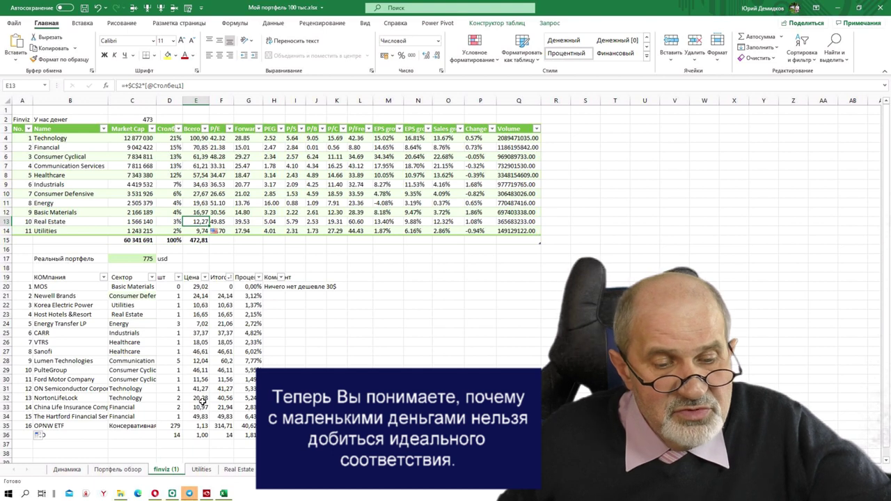
pyautogui.click(63, 315)
pyautogui.click(127, 315)
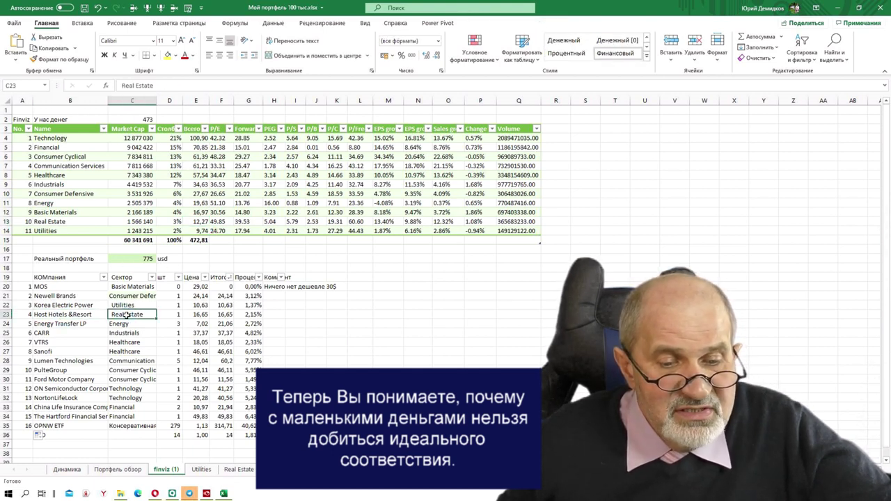
pyautogui.click(64, 314)
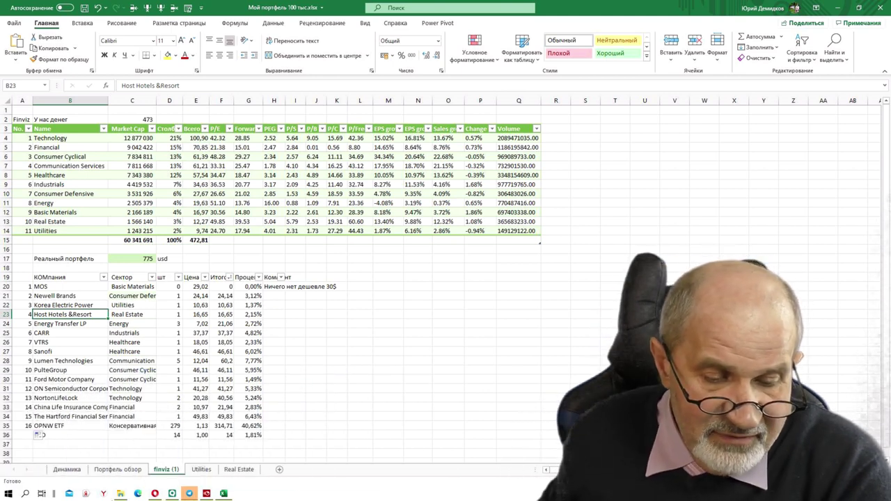
# Switch to Finviz in Opera, review the chart and fundamentals of HST, and return to the screener results
pyautogui.click(155, 494)
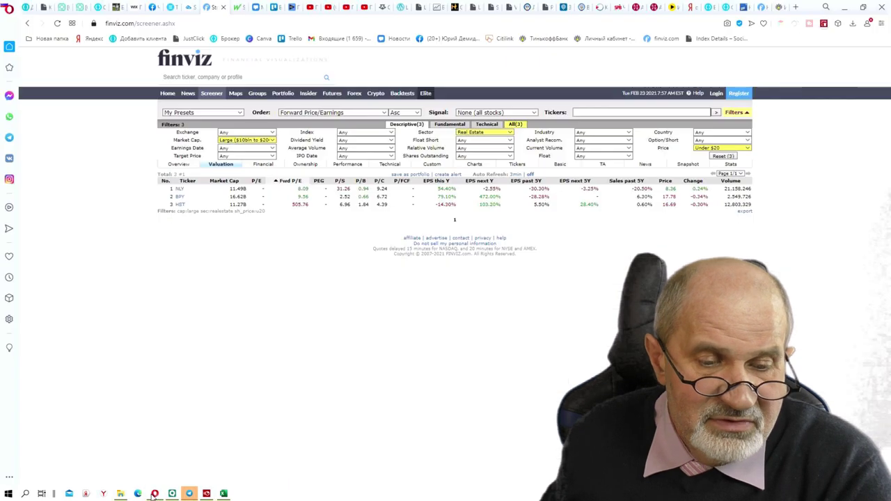
pyautogui.click(181, 206)
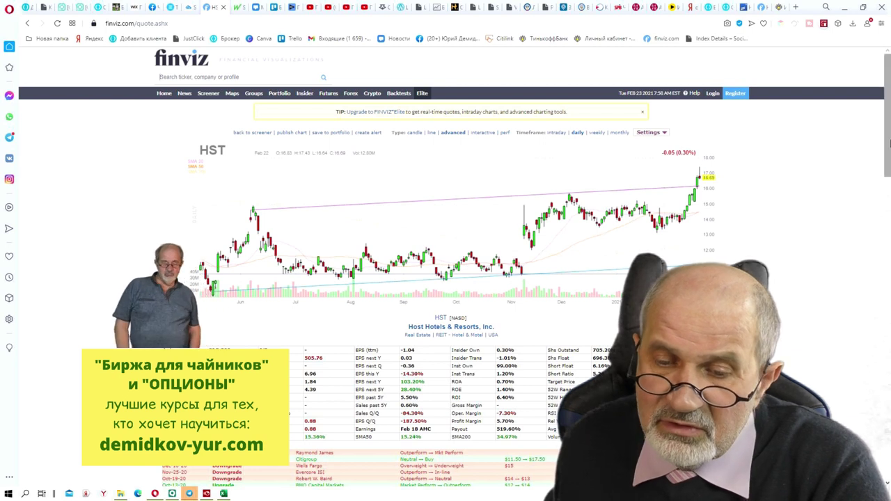
pyautogui.scroll(-2, 888, 154)
pyautogui.scroll(-3, 888, 153)
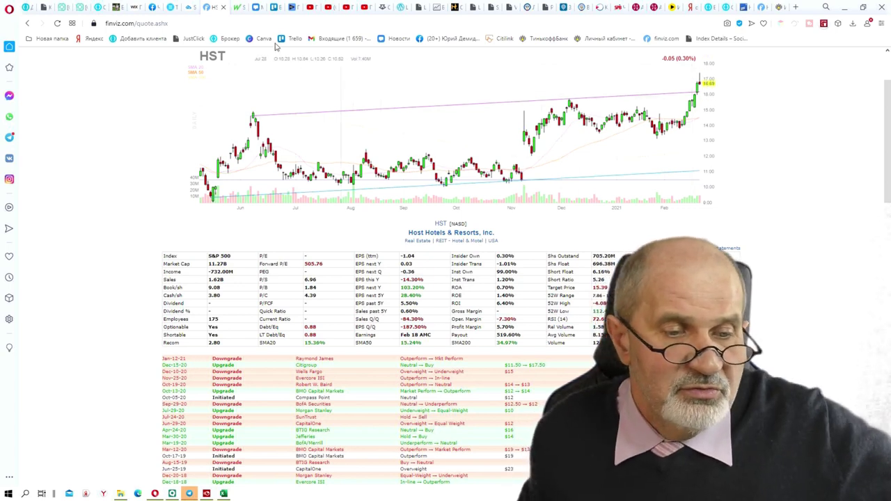
pyautogui.click(28, 23)
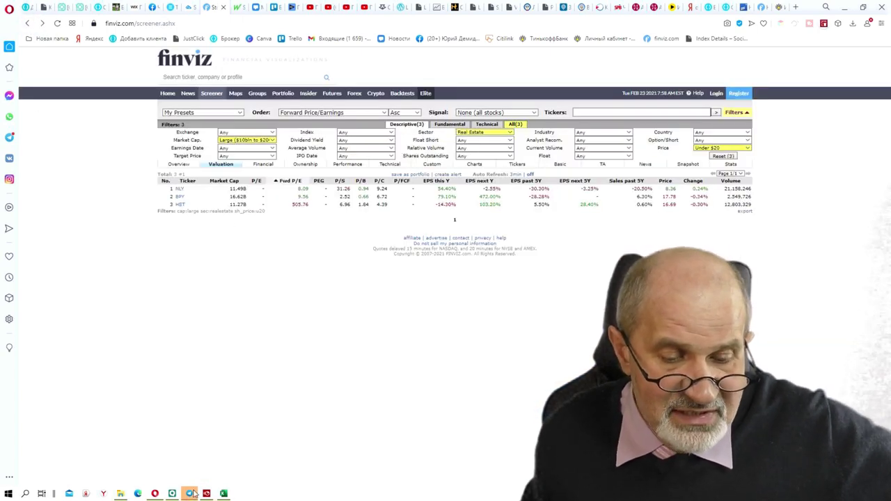
# Check Basic Materials in the Excel sector table, set the Finviz Sector filter to Basic Materials and preview the listed tickers' charts
pyautogui.click(224, 493)
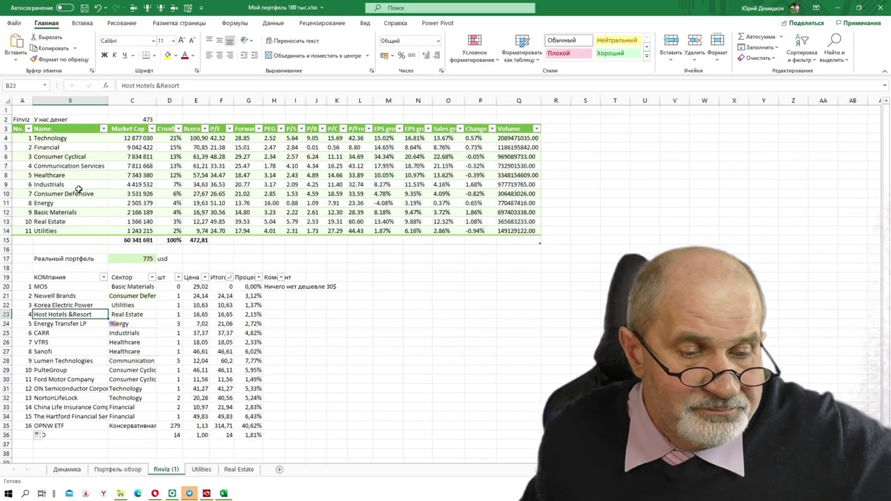
pyautogui.click(63, 213)
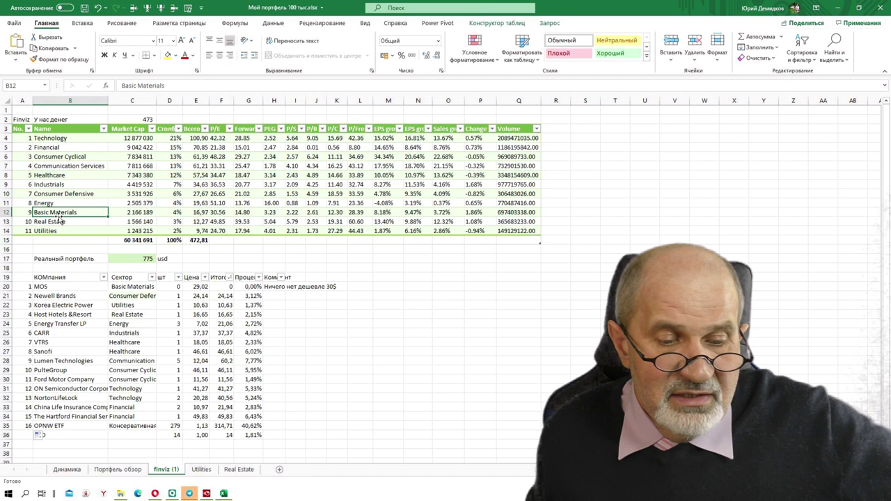
pyautogui.click(155, 493)
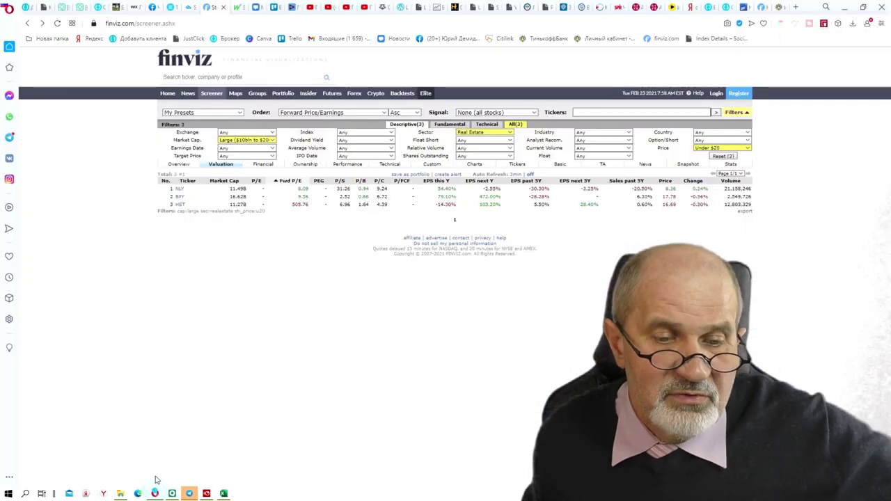
pyautogui.click(511, 134)
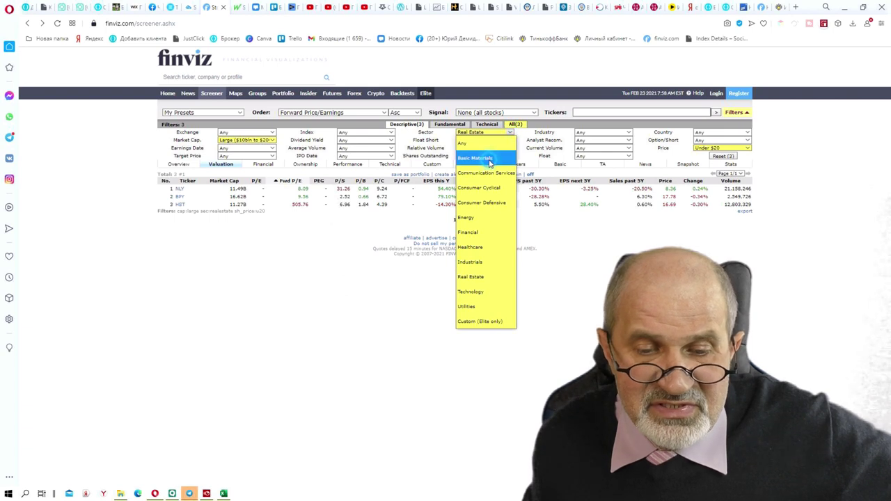
pyautogui.click(489, 162)
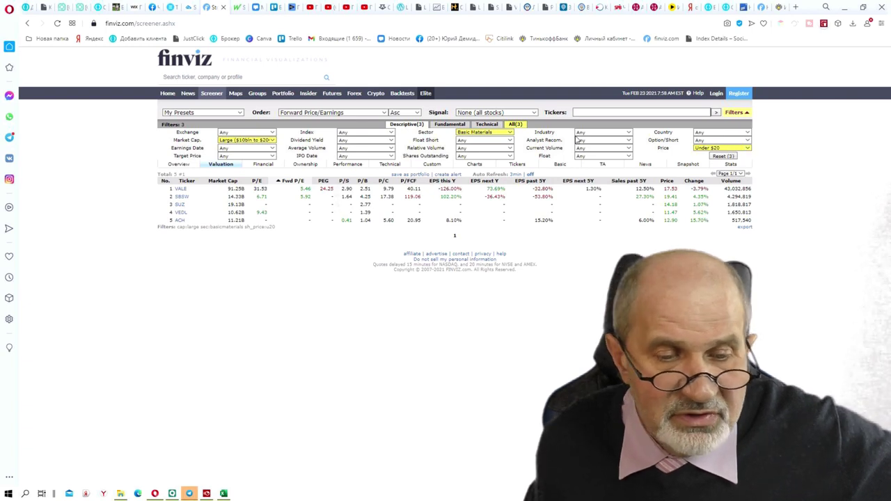
pyautogui.moveTo(182, 192)
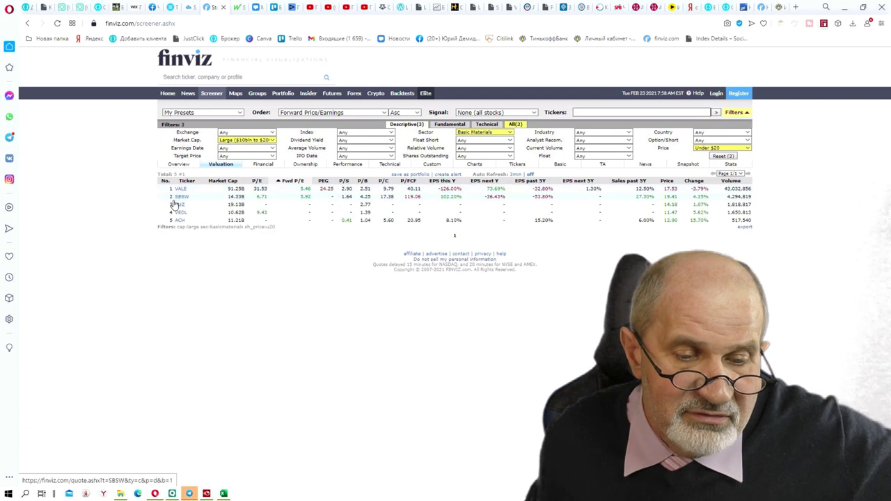
pyautogui.moveTo(180, 211)
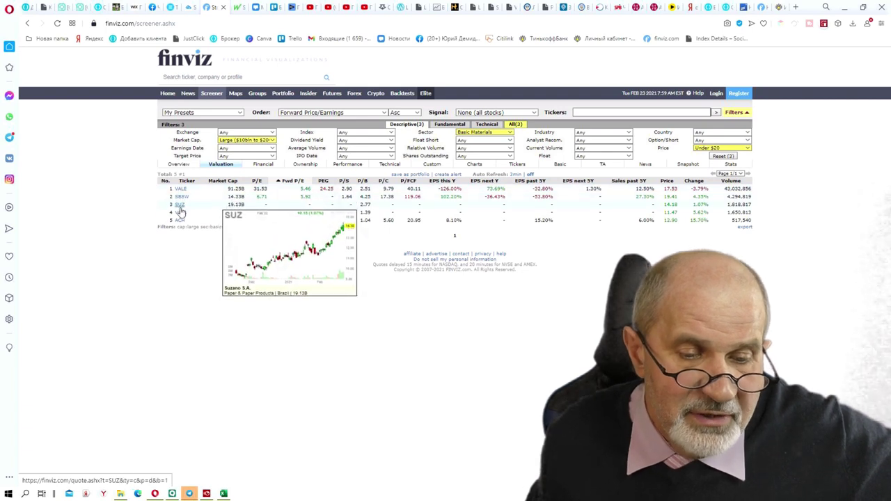
# Set the Market Cap filter to Mega ($200bln and more) and check the MOS price and Basic Materials allocation in the Excel workbook
pyautogui.click(274, 141)
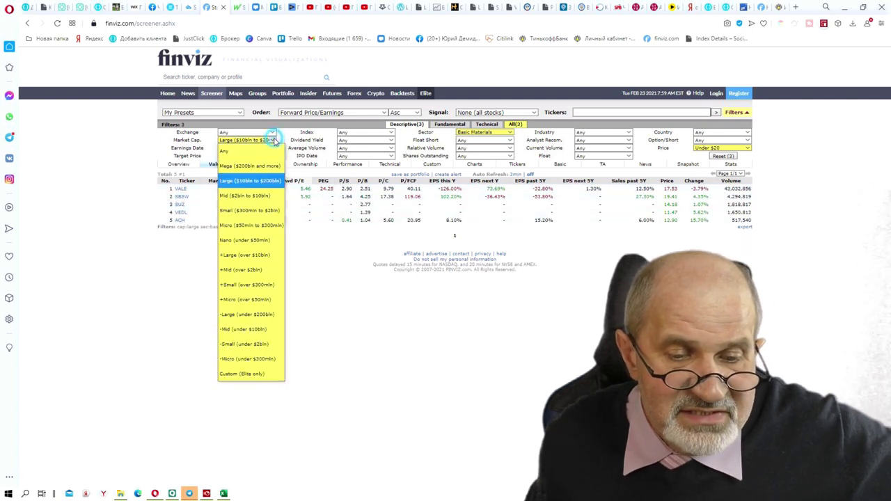
pyautogui.click(255, 166)
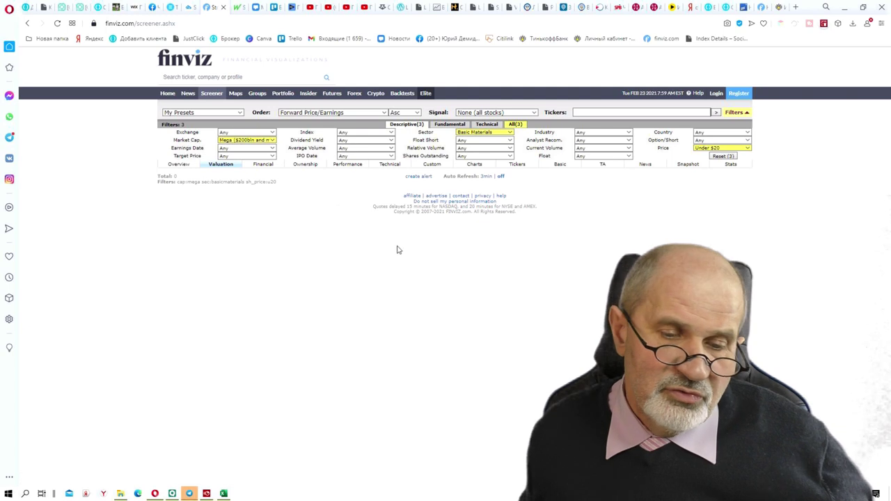
pyautogui.click(223, 493)
pyautogui.click(64, 287)
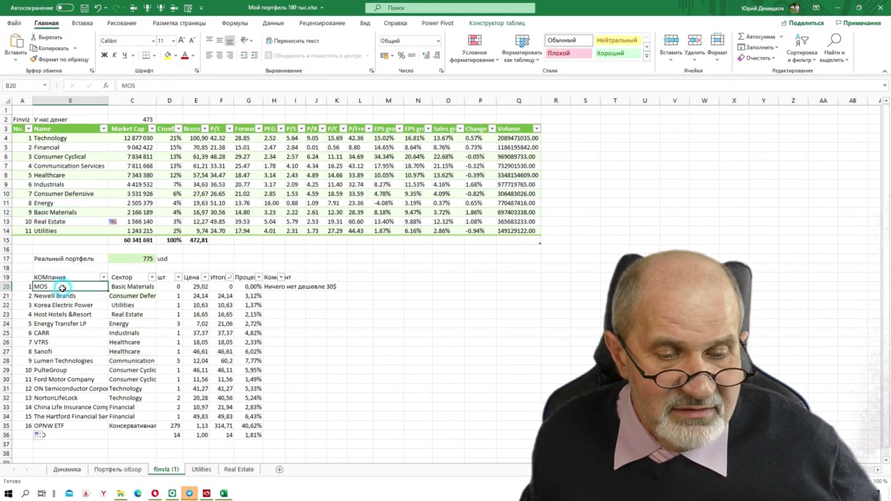
pyautogui.click(199, 287)
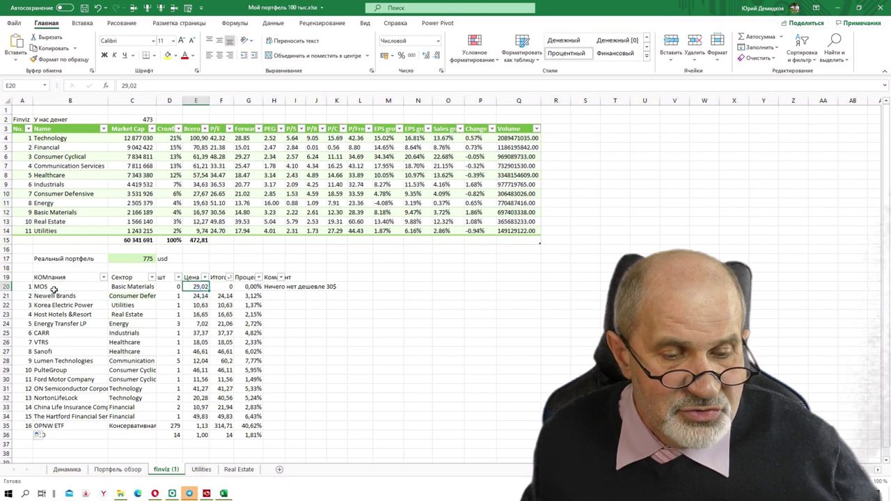
pyautogui.click(47, 284)
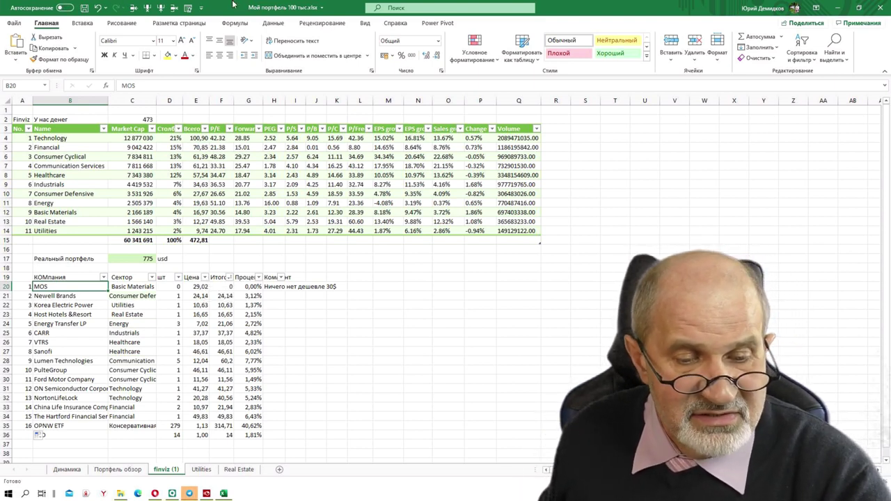
pyautogui.click(206, 212)
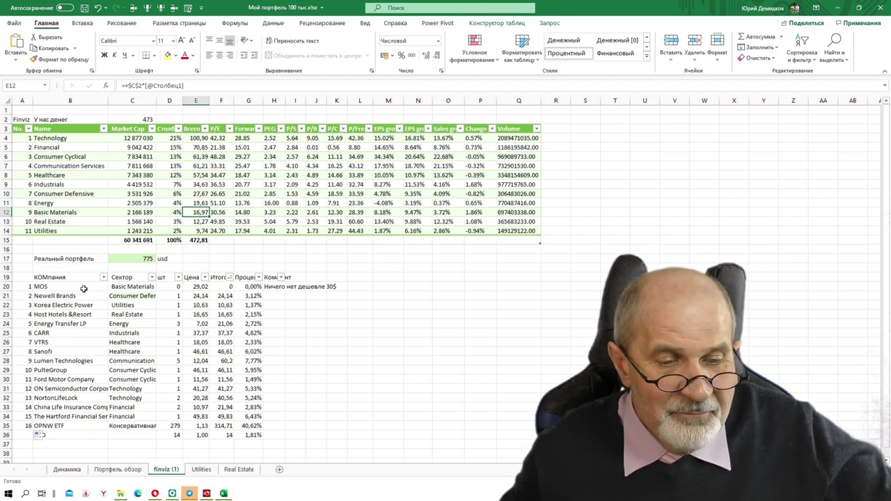
# Check the Energy sector and Energy Transfer LP rows in Excel, and set the Finviz Sector filter to Energy
pyautogui.click(43, 203)
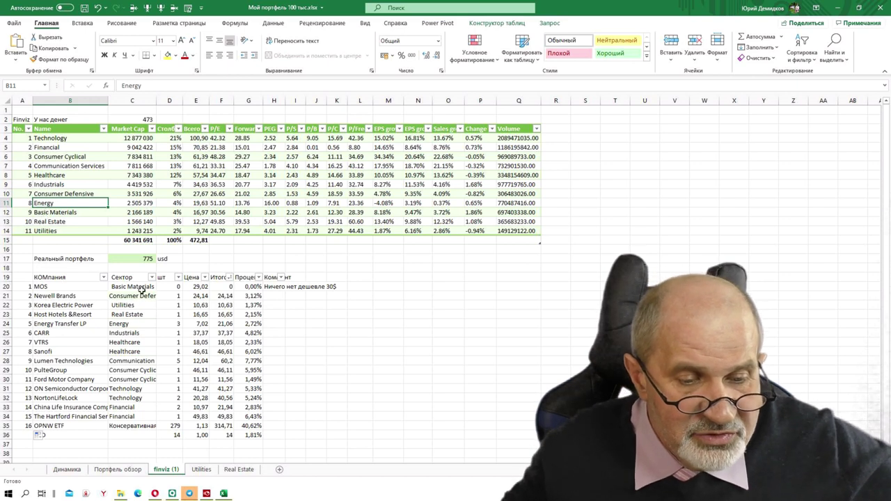
pyautogui.click(68, 324)
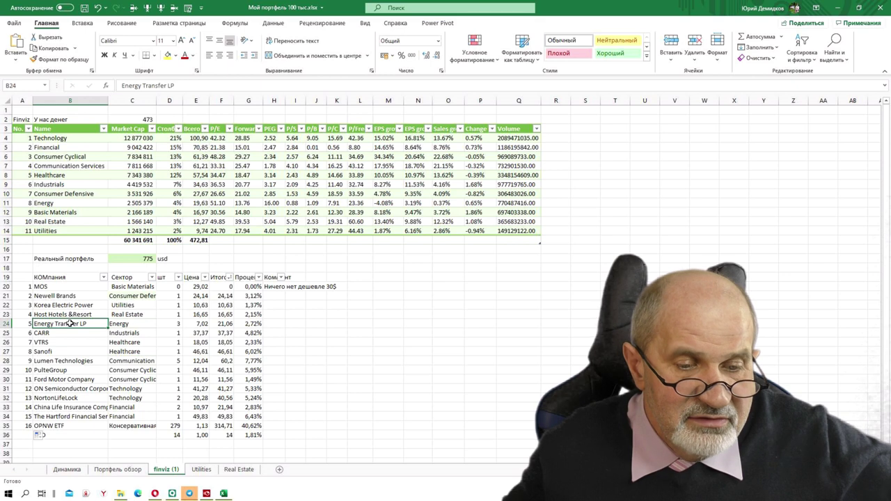
pyautogui.click(155, 494)
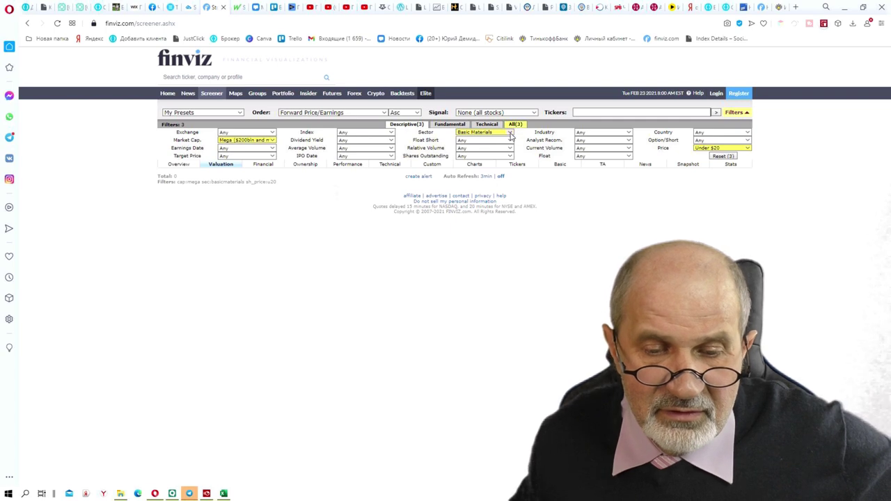
pyautogui.click(510, 135)
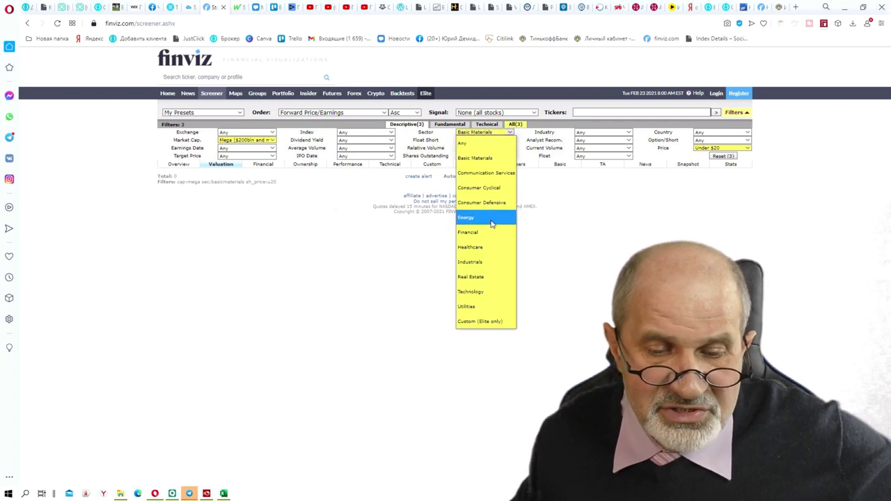
pyautogui.click(491, 218)
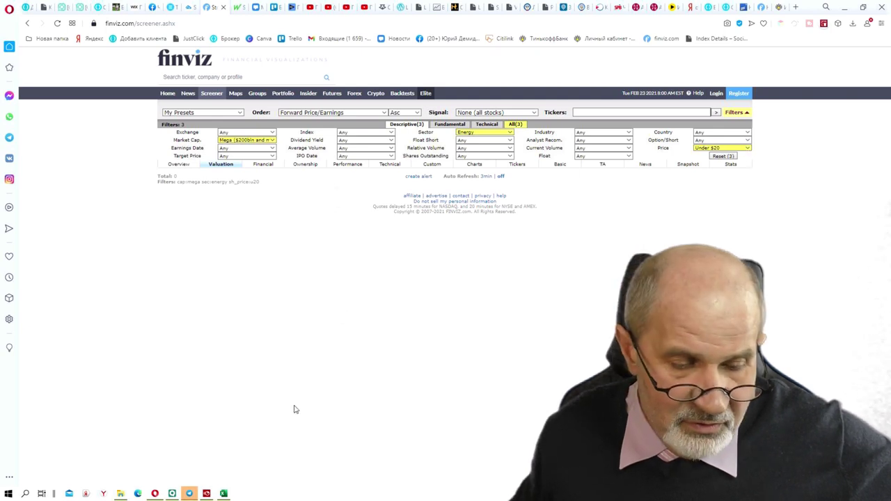
# Check the account positions in QUIK, return to Finviz and set the Market Cap filter to Large ($10bln to $200bln)
pyautogui.click(172, 494)
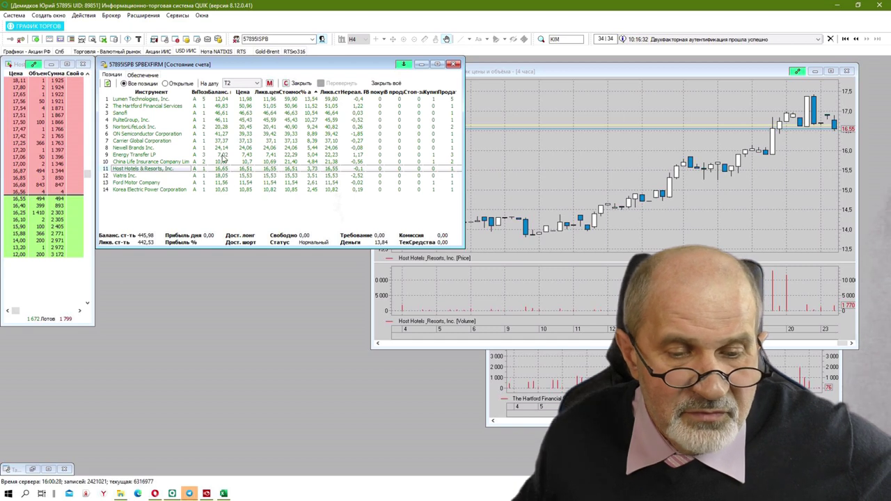
pyautogui.click(155, 493)
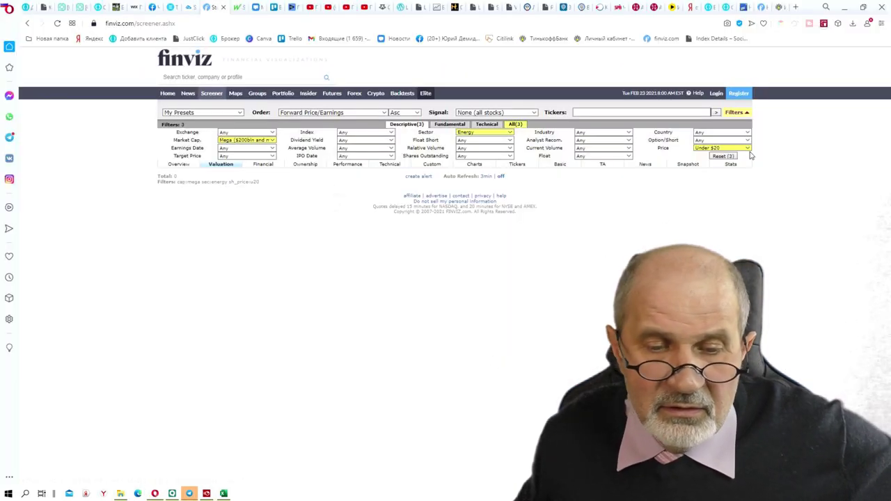
pyautogui.click(272, 140)
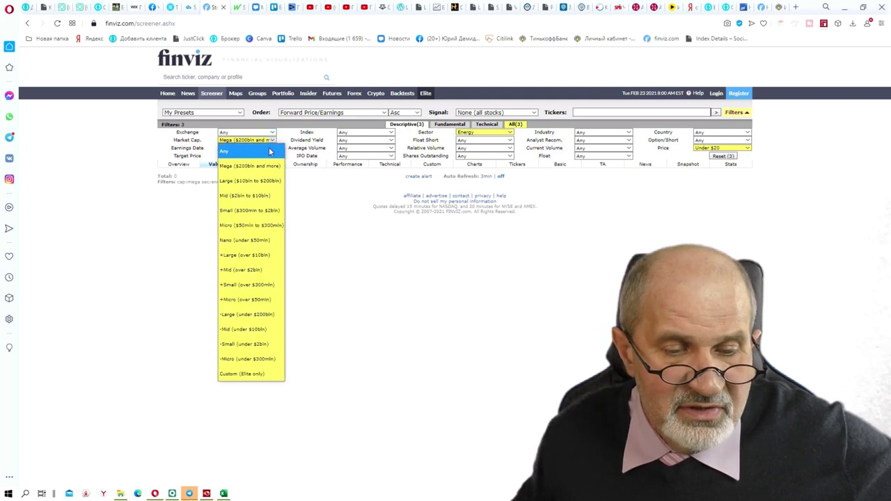
pyautogui.click(254, 182)
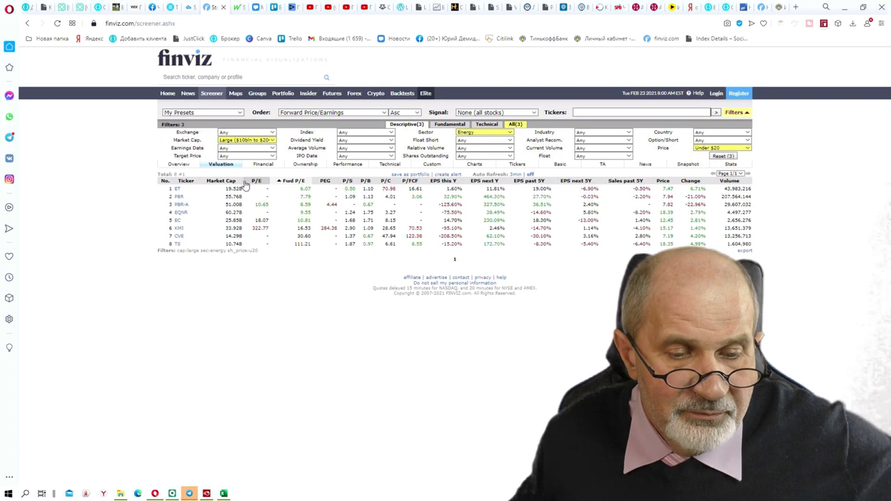
# Review the ET chart and fundamentals in Finviz, and examine the Energy Transfer LP price chart in QUIK
pyautogui.moveTo(179, 194)
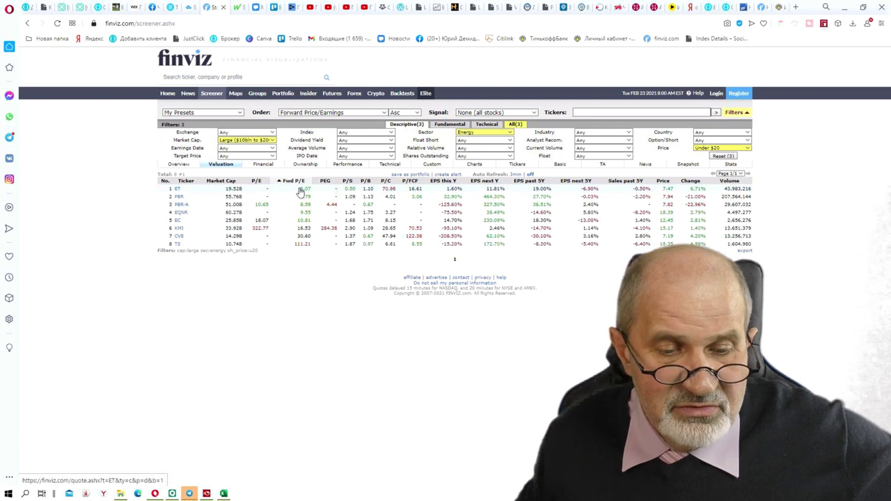
pyautogui.click(178, 194)
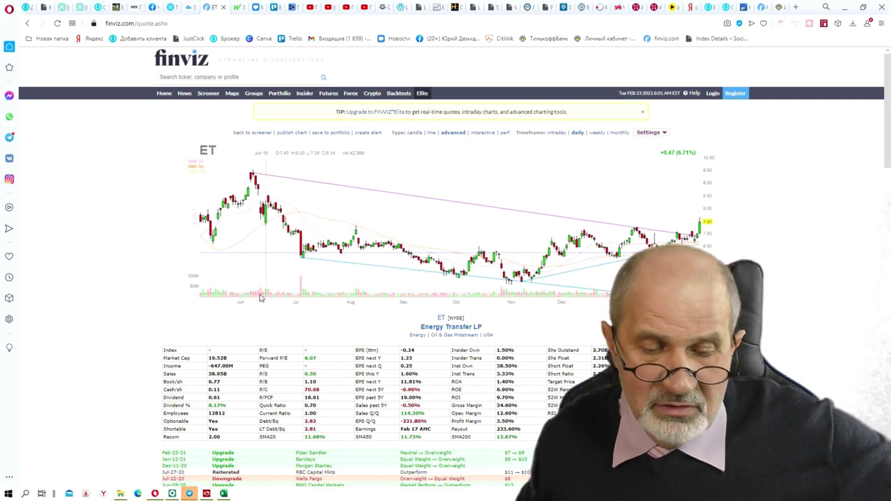
pyautogui.click(172, 494)
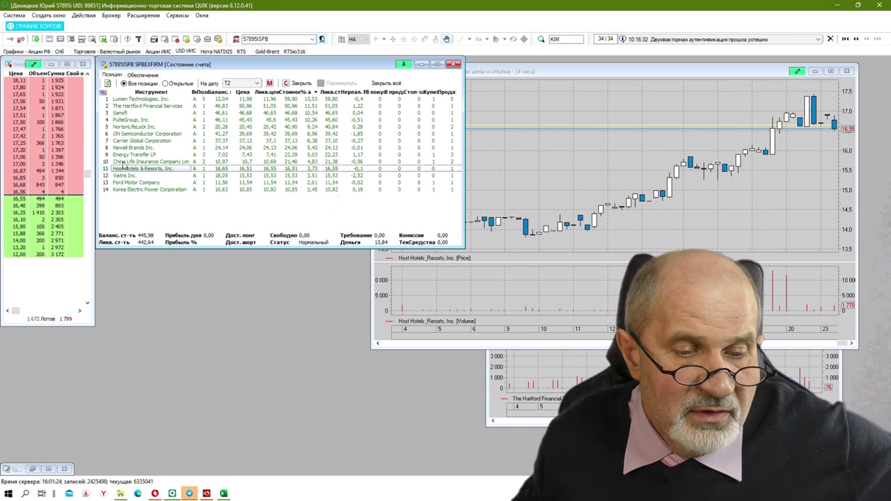
pyautogui.click(126, 155)
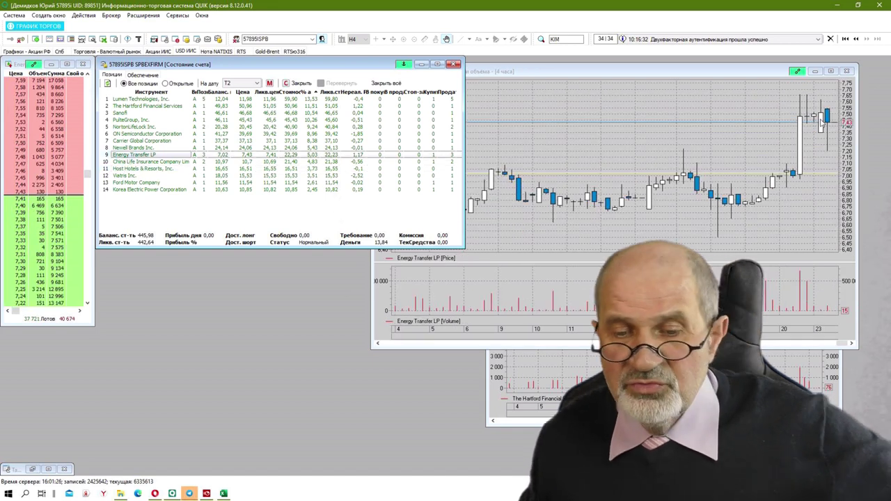
pyautogui.moveTo(821, 124)
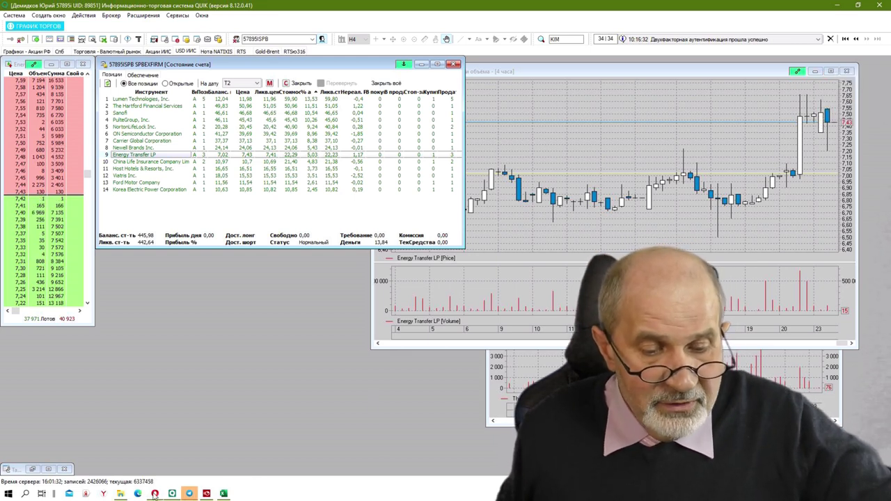
# Switch to the Excel workbook and check the Consumer Defensive allocation and the Newell Brands entry
pyautogui.click(222, 493)
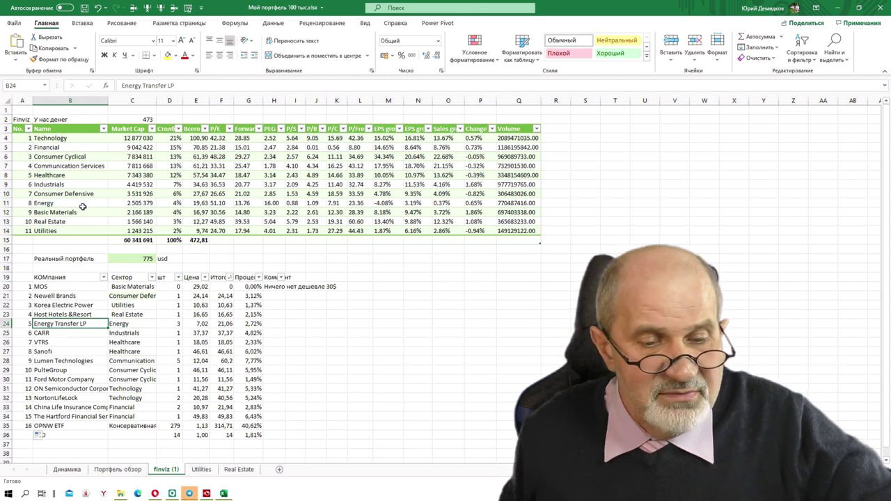
pyautogui.click(199, 195)
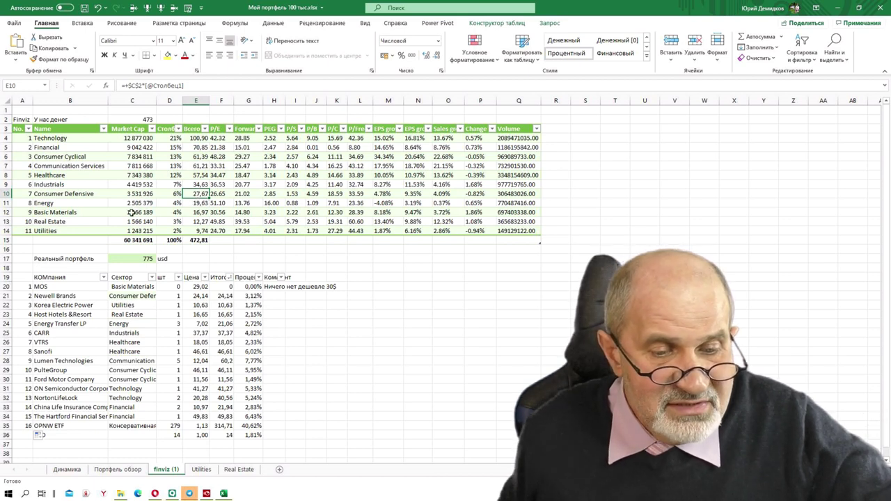
pyautogui.click(66, 295)
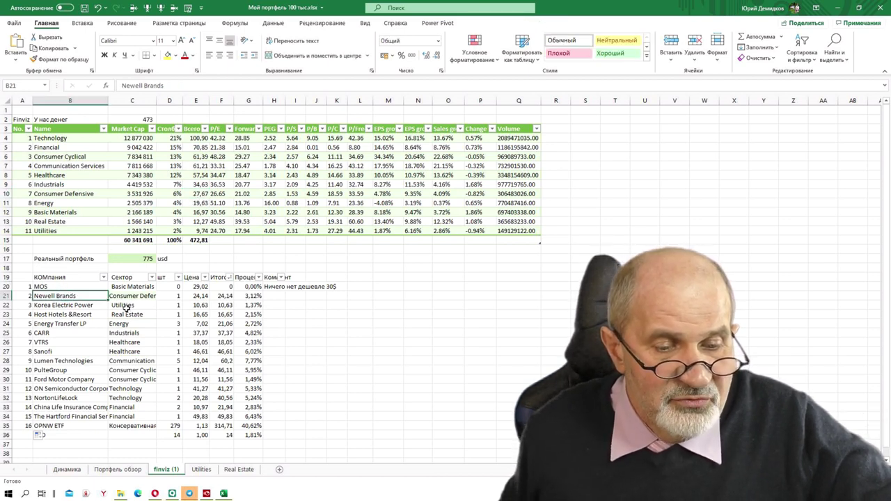
# Return to the Finviz screener results in Opera and set the Sector filter to Consumer Defensive
pyautogui.click(155, 493)
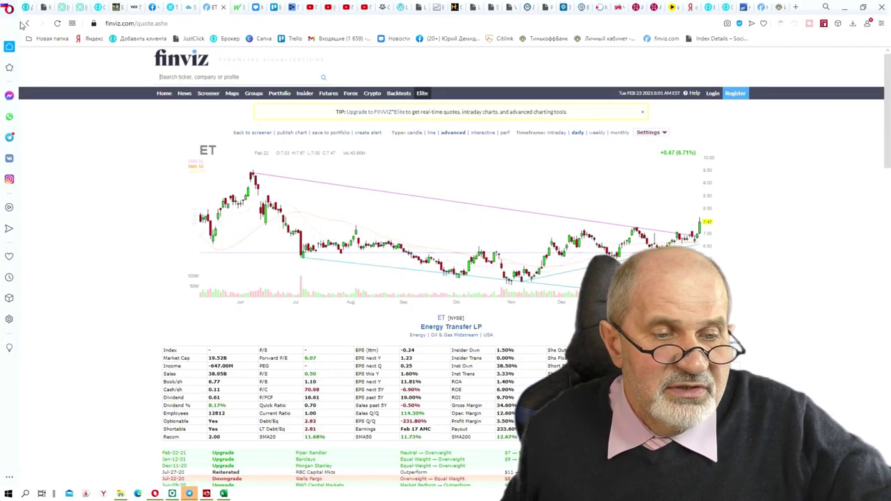
pyautogui.click(27, 24)
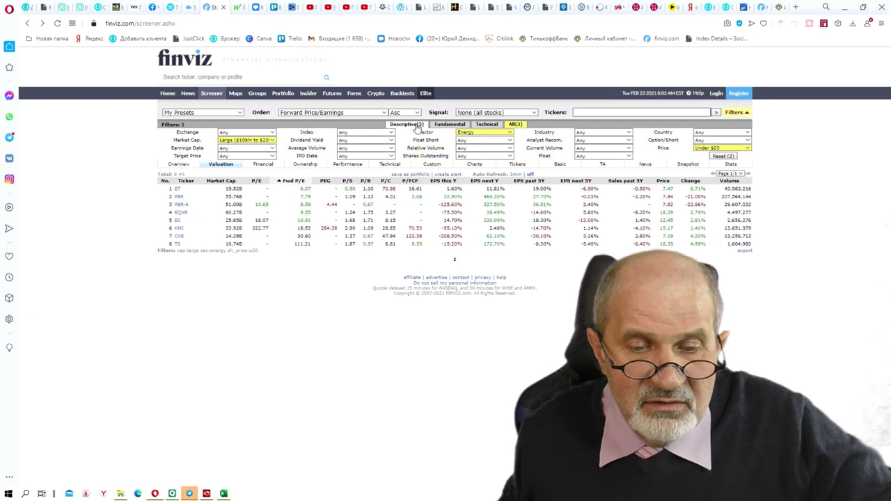
pyautogui.click(509, 134)
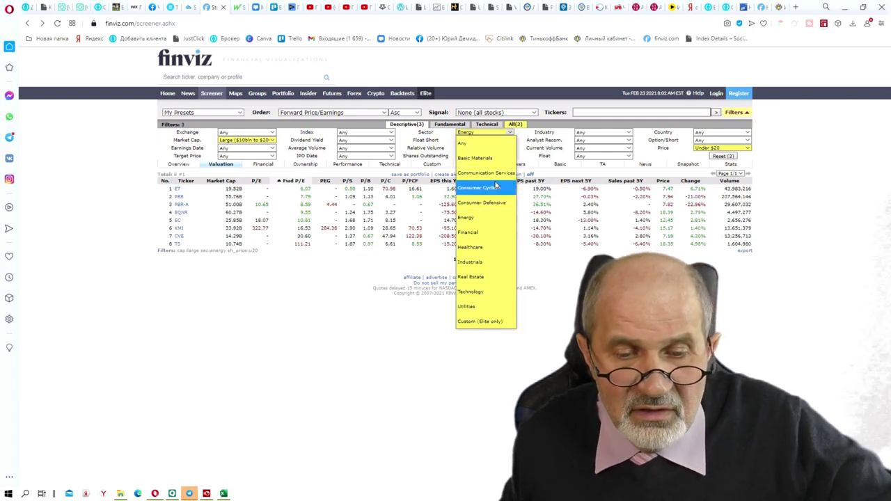
pyautogui.click(490, 203)
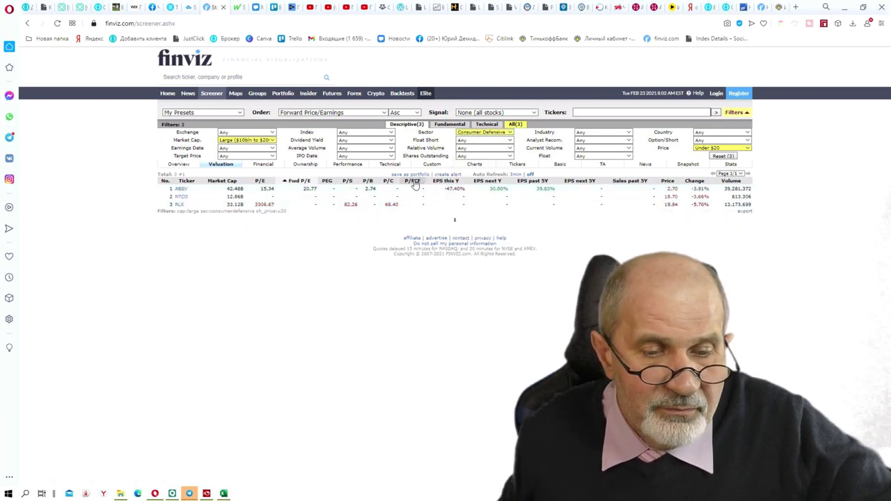
# Set the Market Cap filter to Mega ($200bln and more) and the Price filter to Under $30
pyautogui.click(272, 141)
pyautogui.click(267, 166)
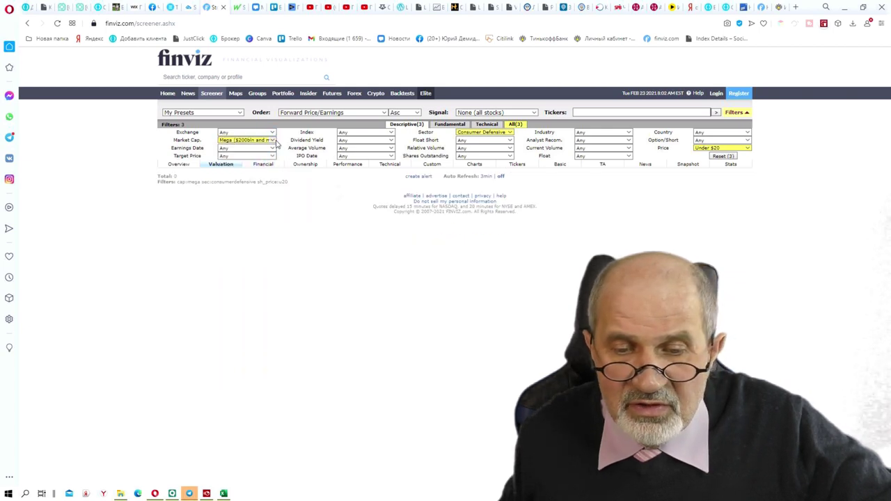
pyautogui.click(747, 149)
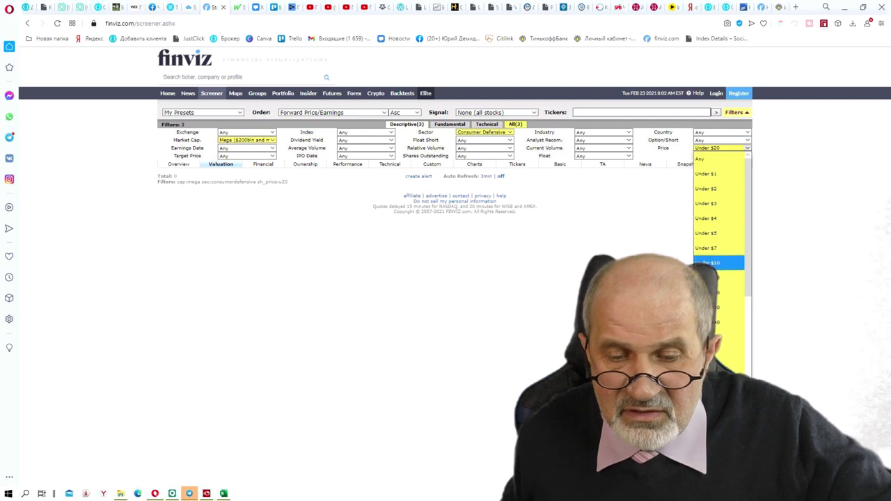
pyautogui.click(719, 308)
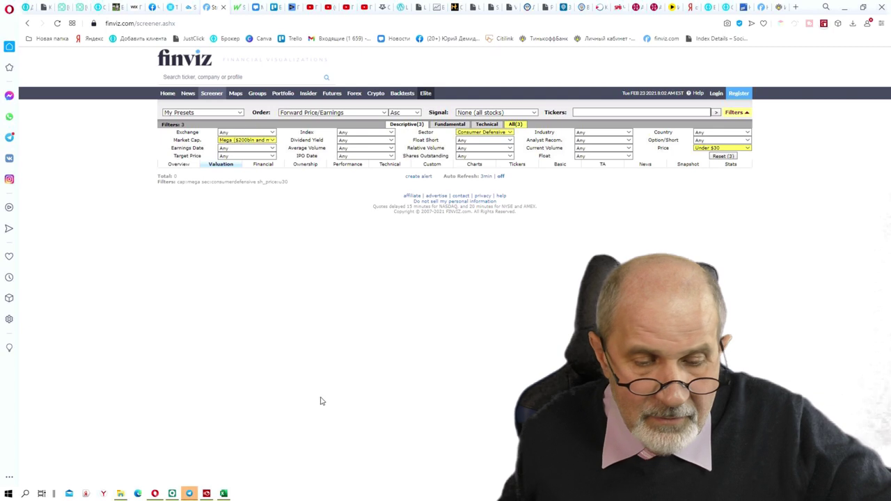
# Glance at the Excel portfolio, set the Finviz Market Cap filter to Large ($10bln to $200bln) and preview the listed tickers' charts
pyautogui.click(223, 494)
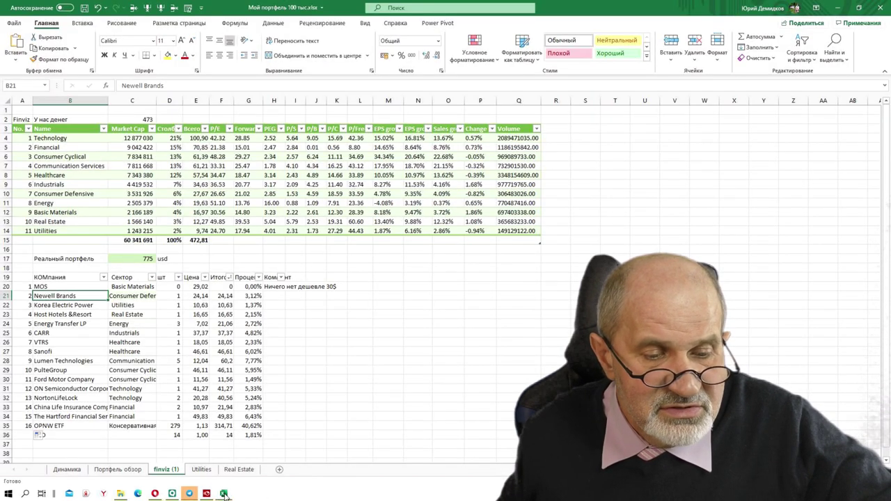
pyautogui.click(223, 493)
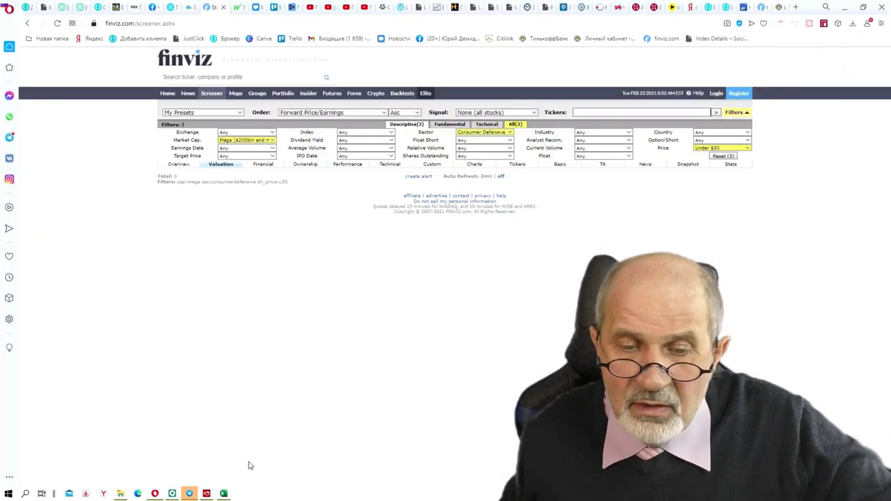
pyautogui.click(273, 142)
pyautogui.click(261, 183)
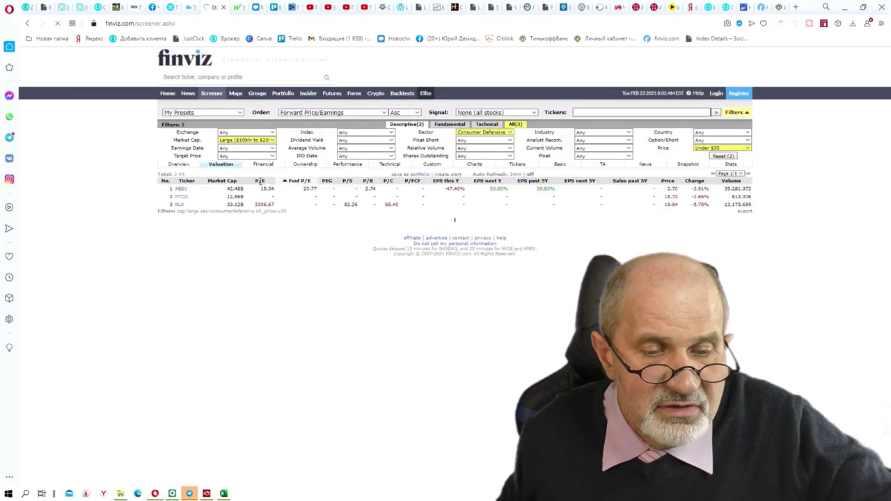
pyautogui.moveTo(182, 199)
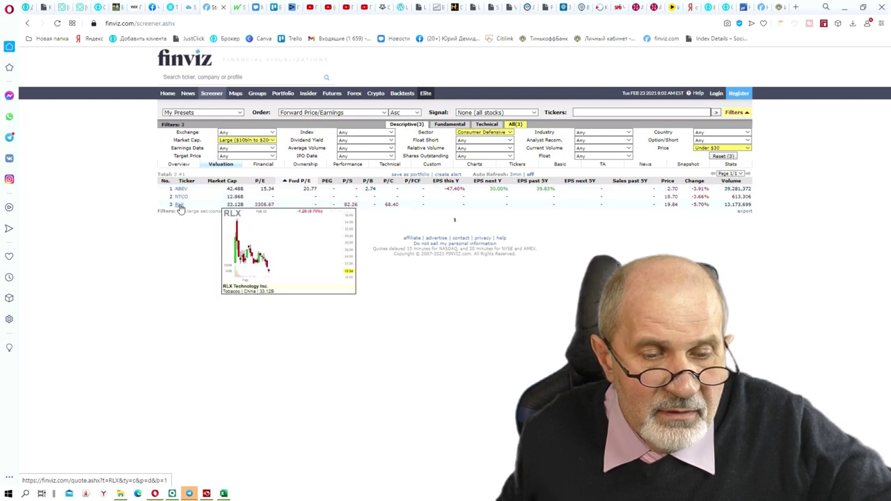
# Set the Market Cap filter to Mid ($2bln to $10bln) and open the Newell Brands (NWL) quote page to review its figures
pyautogui.click(273, 141)
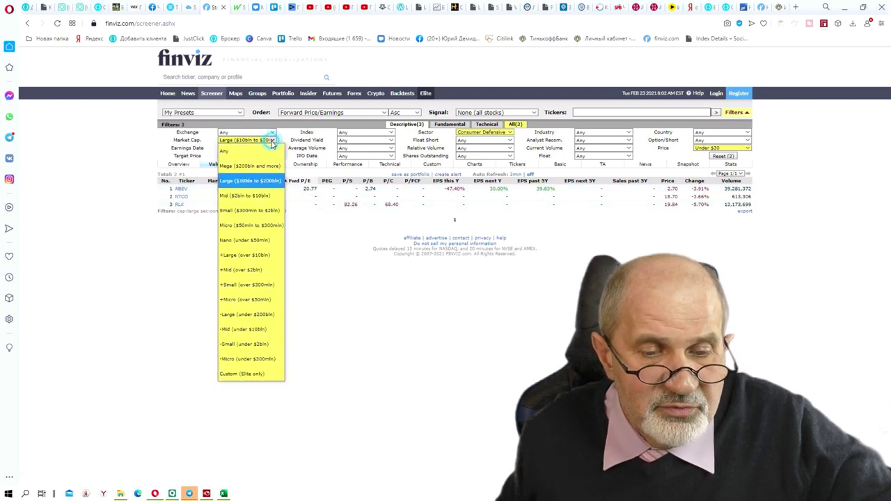
pyautogui.click(245, 196)
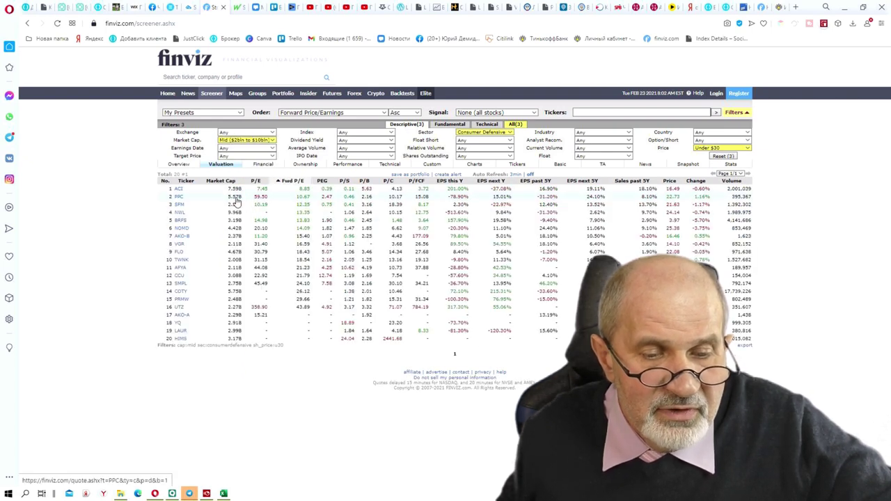
pyautogui.moveTo(180, 217)
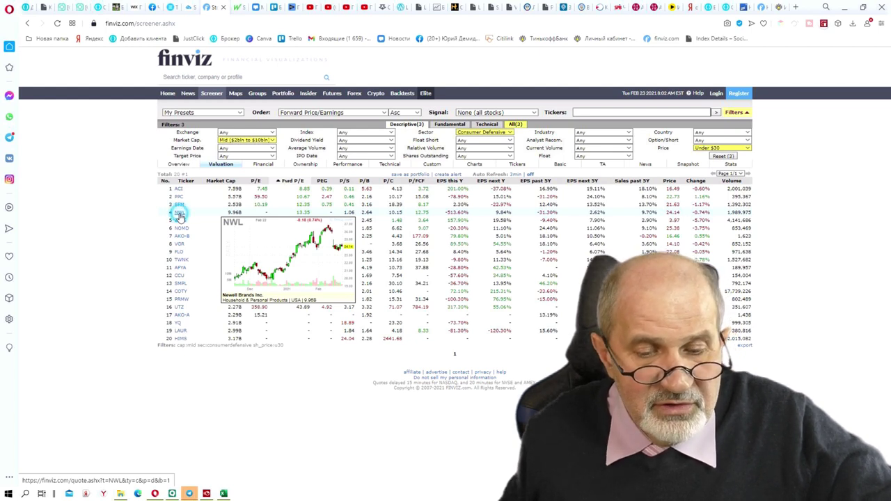
pyautogui.click(179, 218)
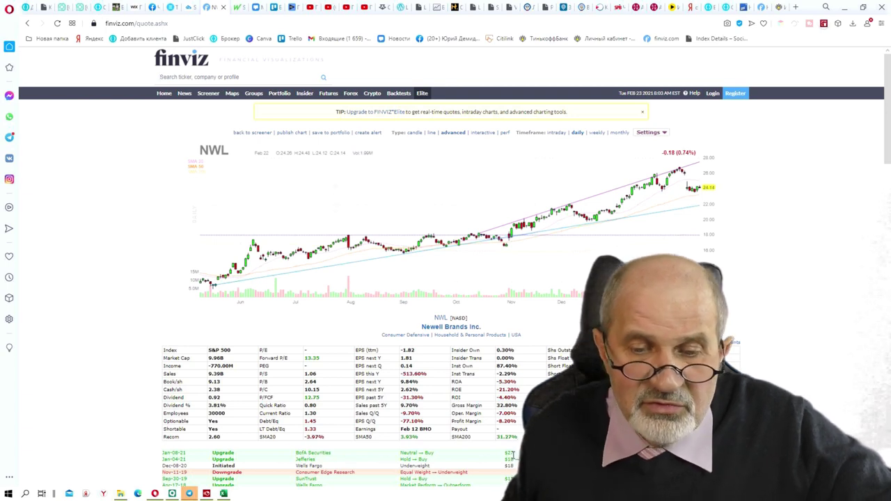
pyautogui.moveTo(550, 429); pyautogui.dragTo(433, 315)
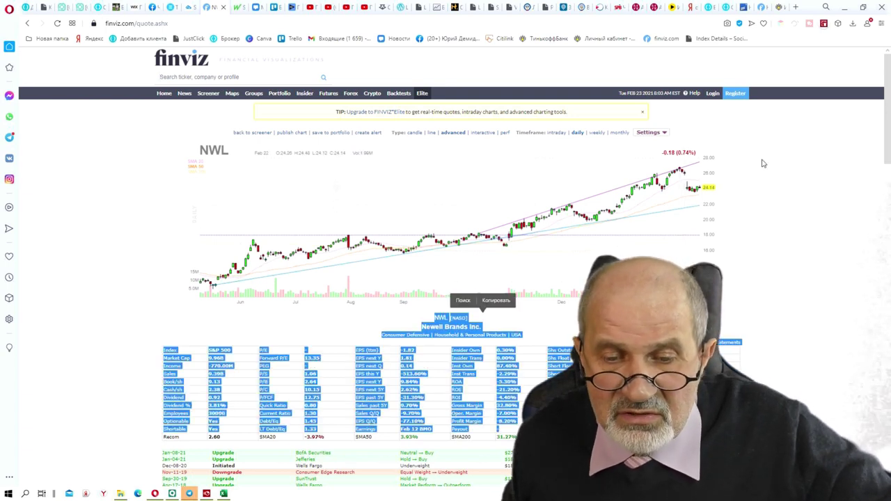
pyautogui.click(726, 172)
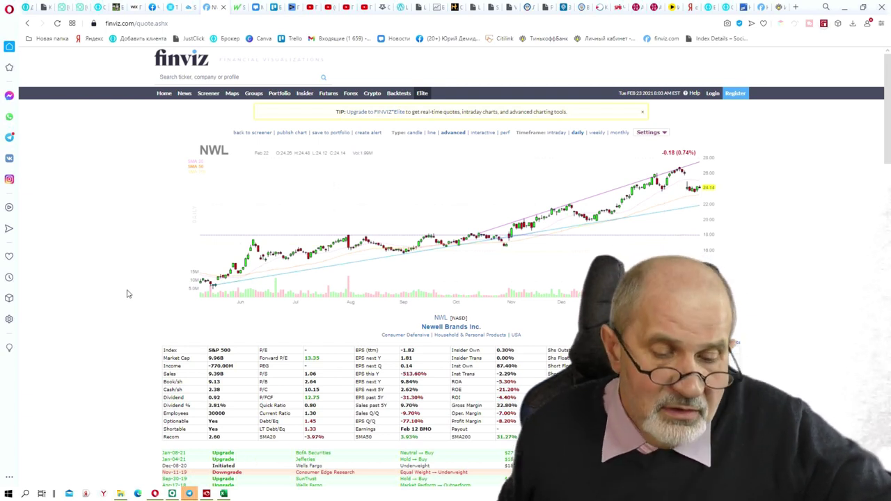
# Glance at the QUIK positions, switch to the Excel workbook and check the Industrials allocation and the CARR entry
pyautogui.click(156, 494)
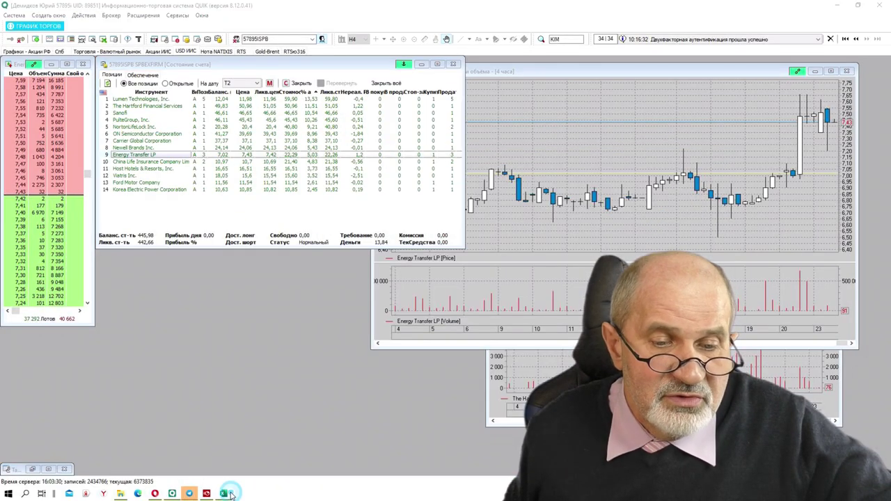
pyautogui.click(225, 494)
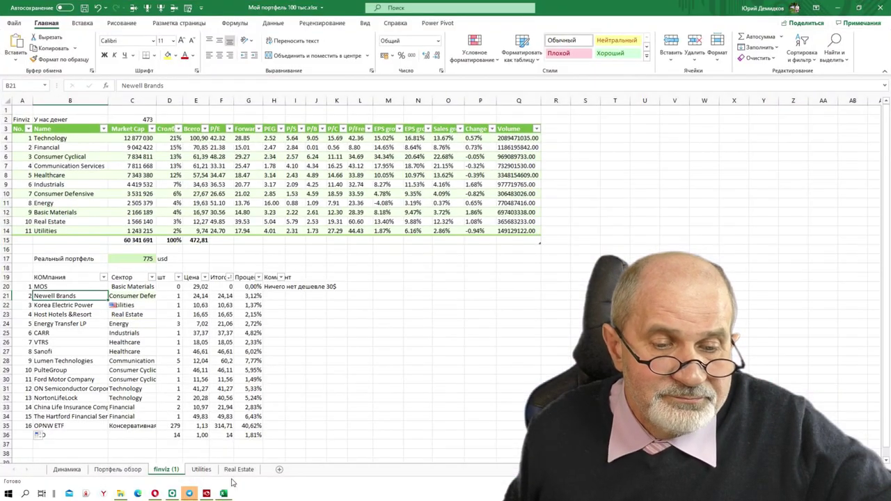
pyautogui.click(50, 184)
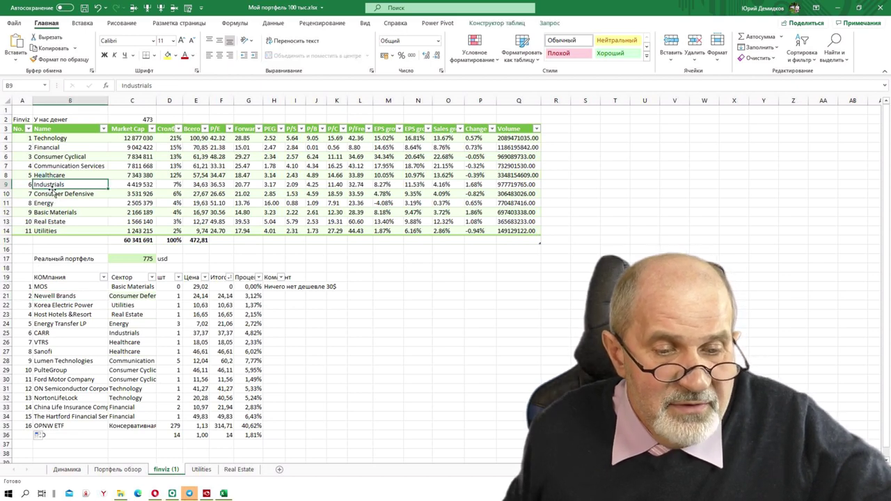
pyautogui.click(201, 184)
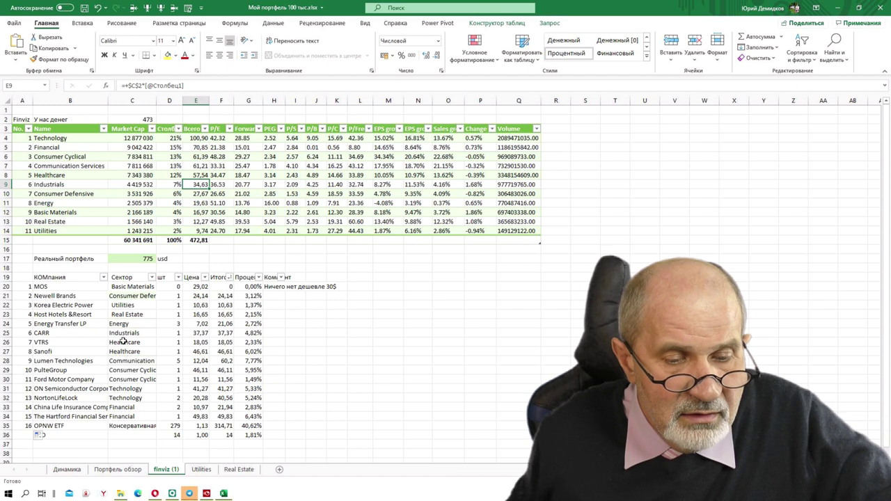
pyautogui.click(59, 334)
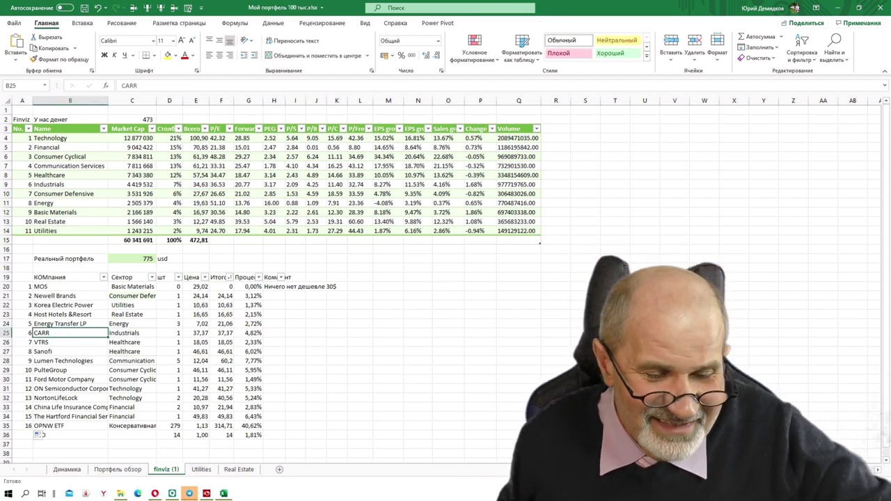
# Return to the Finviz screener results in Opera and set the Sector filter to Industrials
pyautogui.click(155, 493)
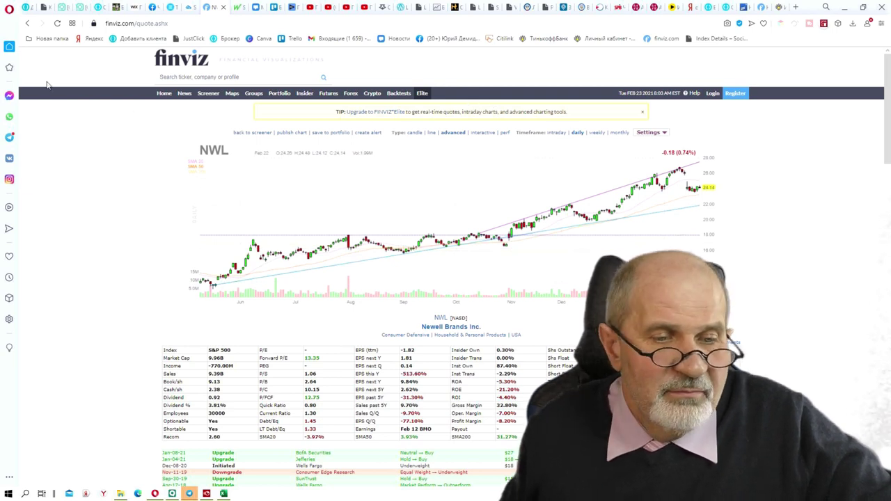
pyautogui.click(28, 24)
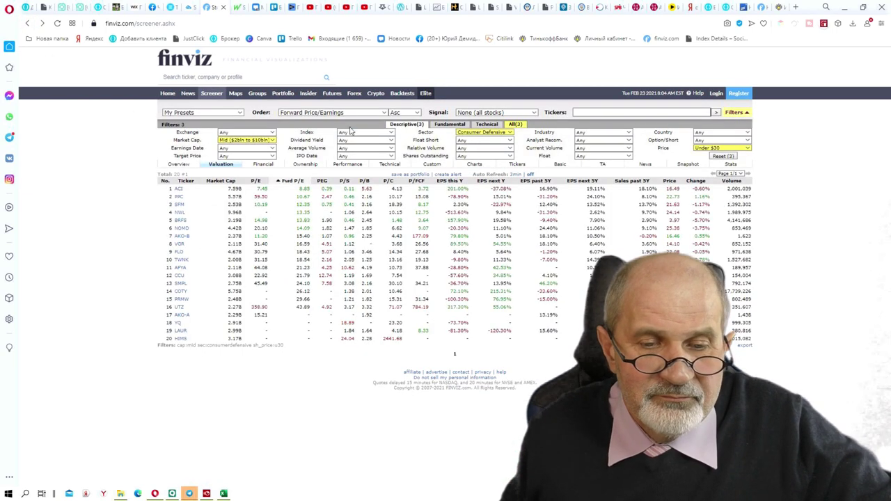
pyautogui.click(509, 134)
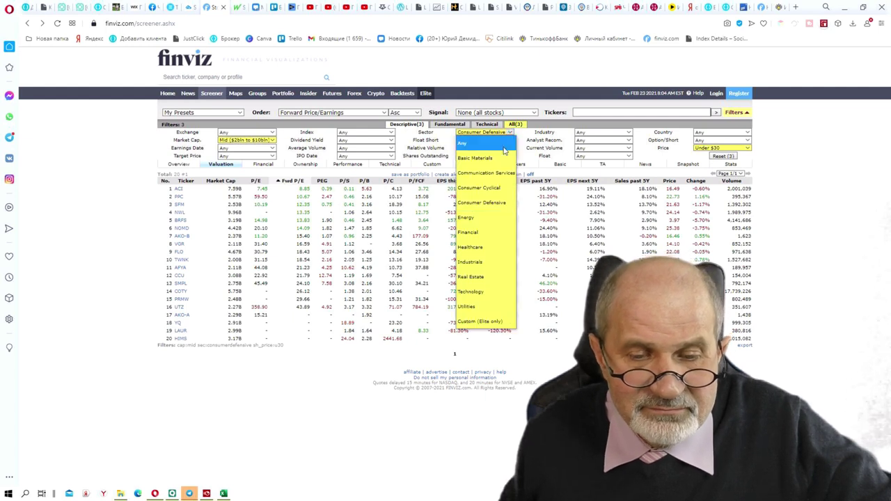
pyautogui.click(488, 263)
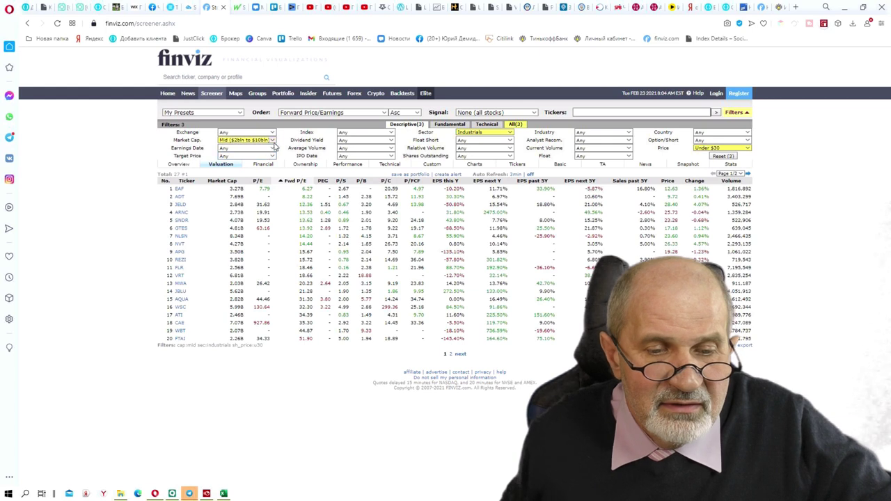
# Try Mega ($200bln and more) as Market Cap, set the Price filter to Under $50 and settle on Large ($10bln to $200bln)
pyautogui.click(273, 141)
pyautogui.click(254, 168)
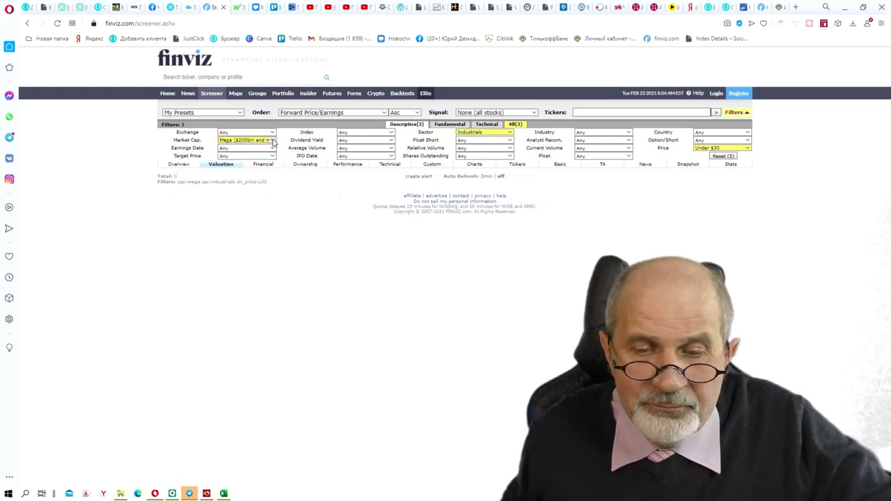
pyautogui.click(747, 148)
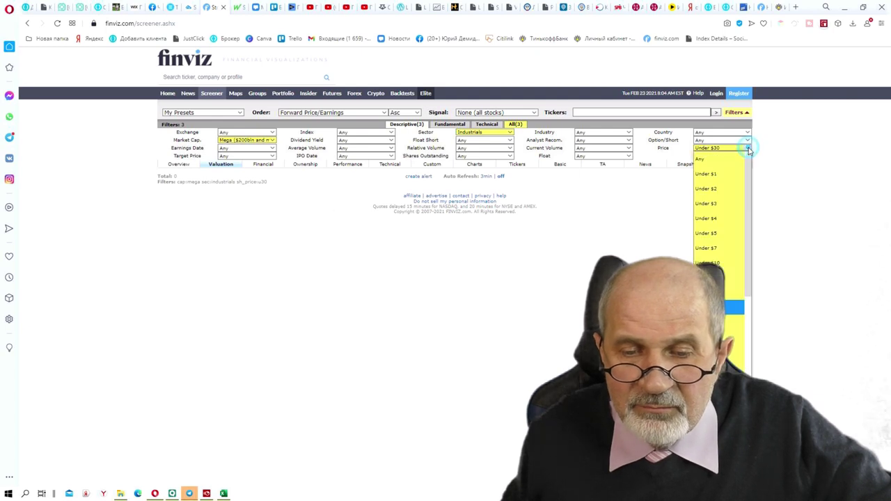
pyautogui.click(729, 336)
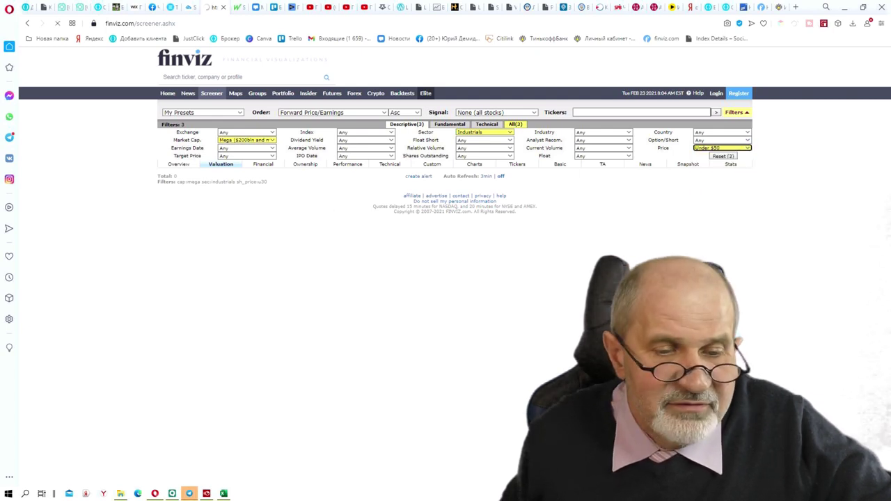
pyautogui.click(272, 141)
pyautogui.click(264, 180)
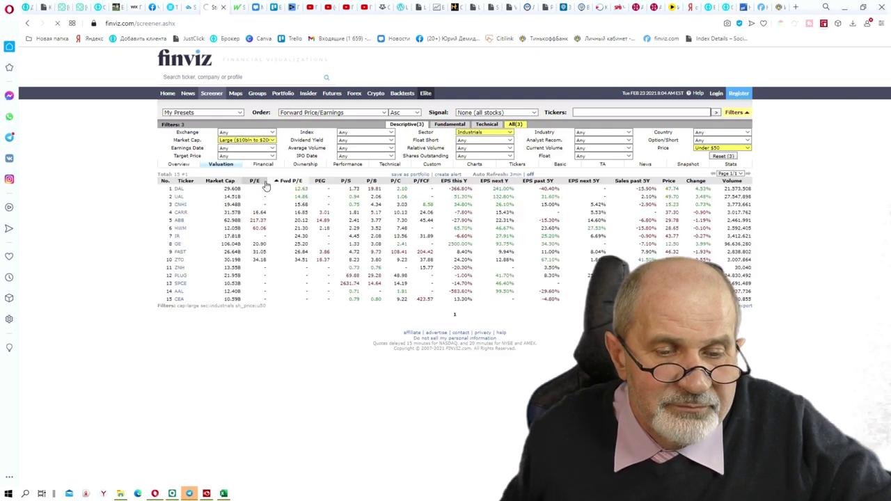
# Preview the Carrier Global (CARR) chart, open its quote page and review the fundamentals, analyst ratings and news
pyautogui.moveTo(181, 215)
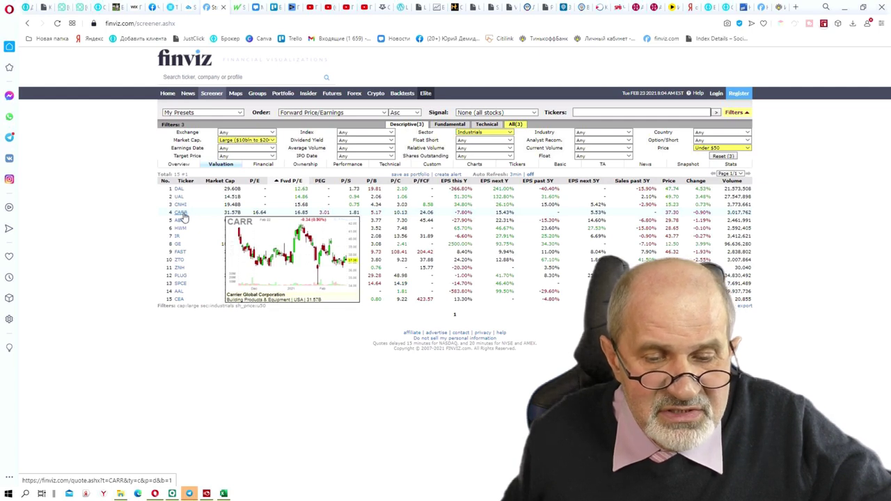
pyautogui.click(183, 218)
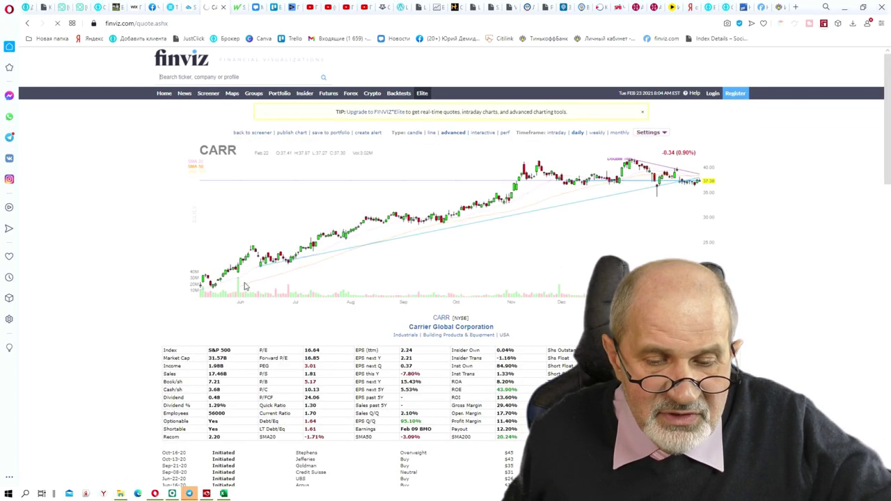
pyautogui.scroll(-3, 357, 302)
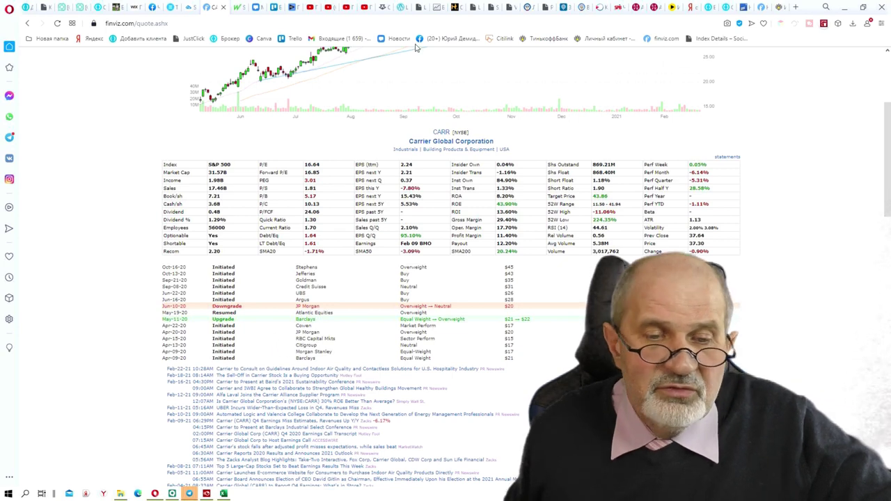
pyautogui.moveTo(889, 185); pyautogui.dragTo(889, 129)
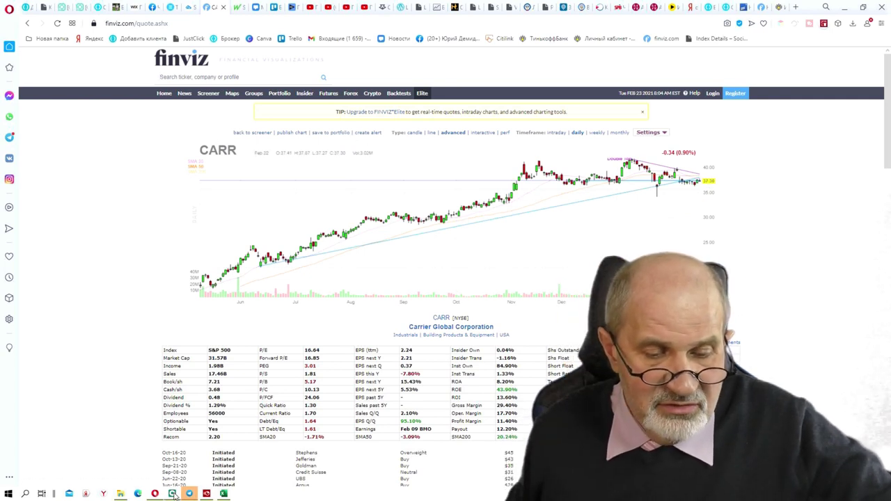
# Check the CARR price in the Excel portfolio and view the Carrier Global Corporation position and price chart in QUIK
pyautogui.click(223, 494)
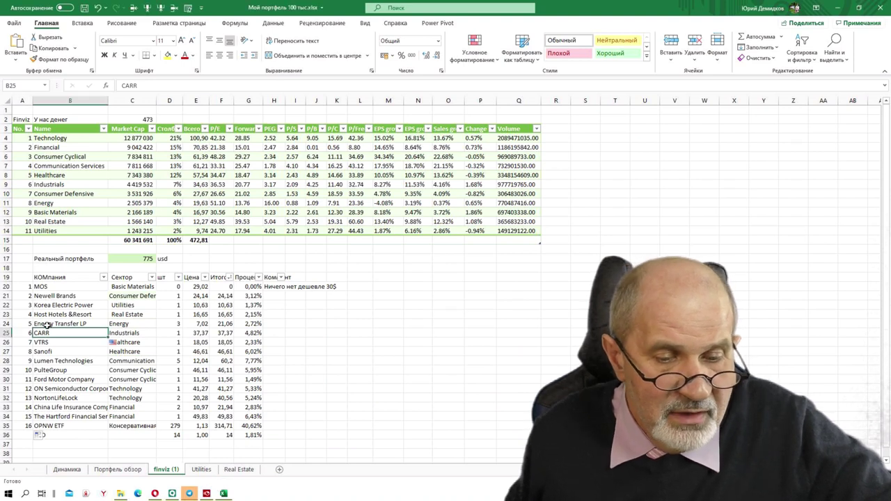
pyautogui.click(200, 334)
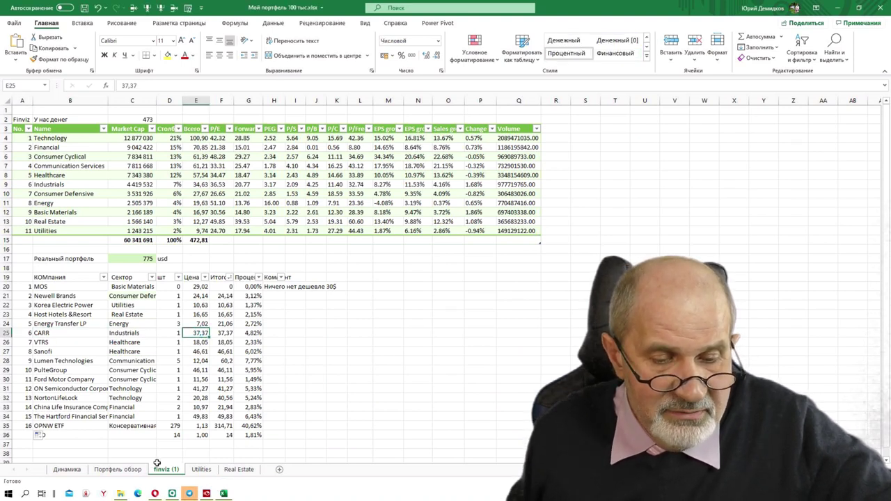
pyautogui.click(172, 493)
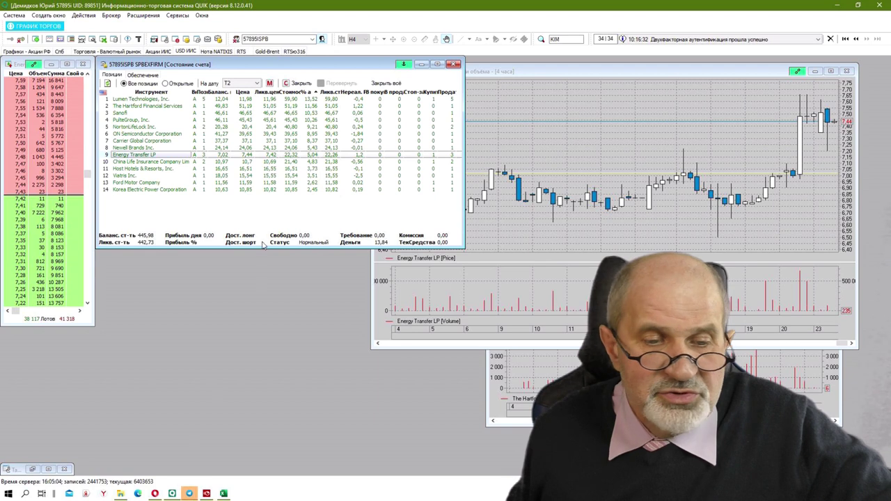
pyautogui.click(139, 140)
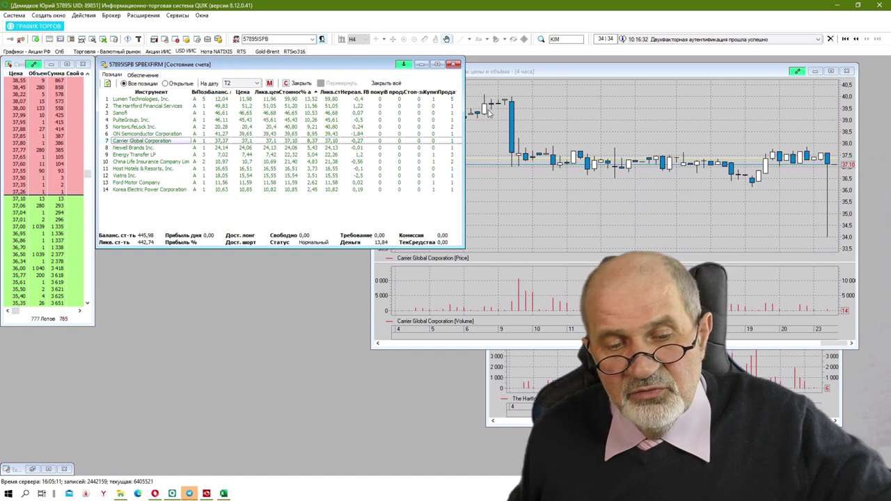
pyautogui.click(626, 119)
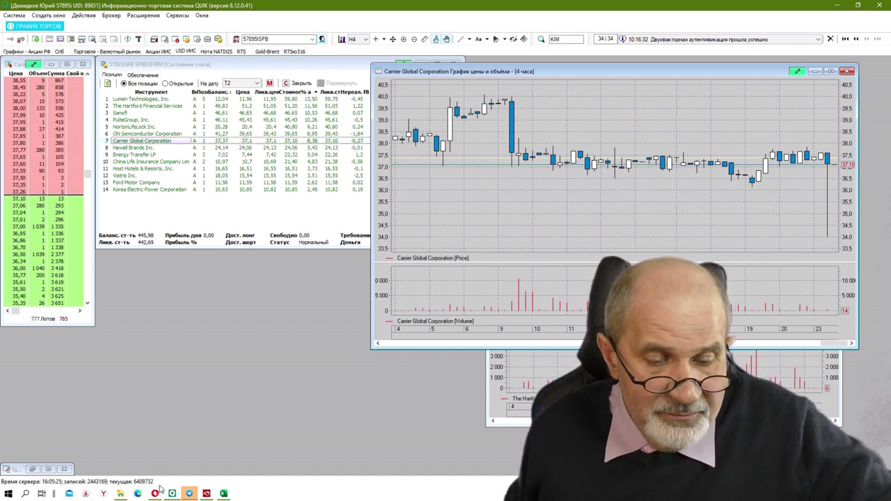
# Switch back to the Excel workbook and check the amount allocated to the Healthcare sector
pyautogui.click(223, 493)
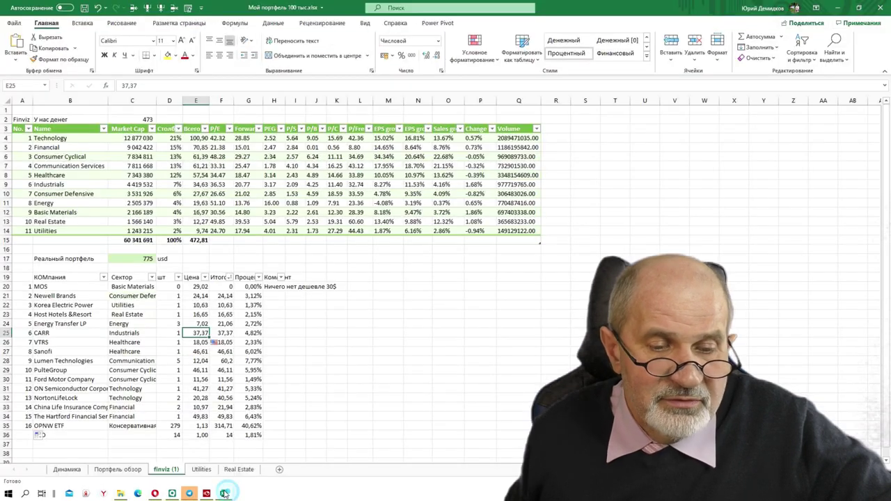
pyautogui.click(62, 175)
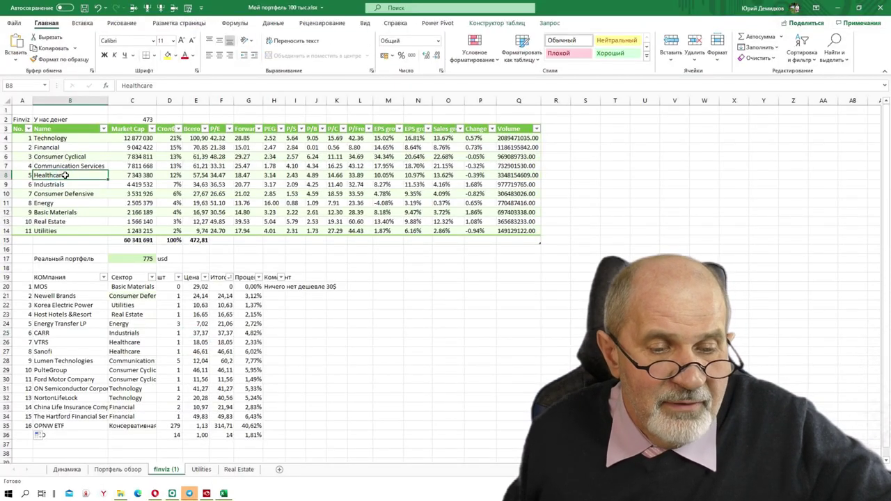
pyautogui.click(199, 175)
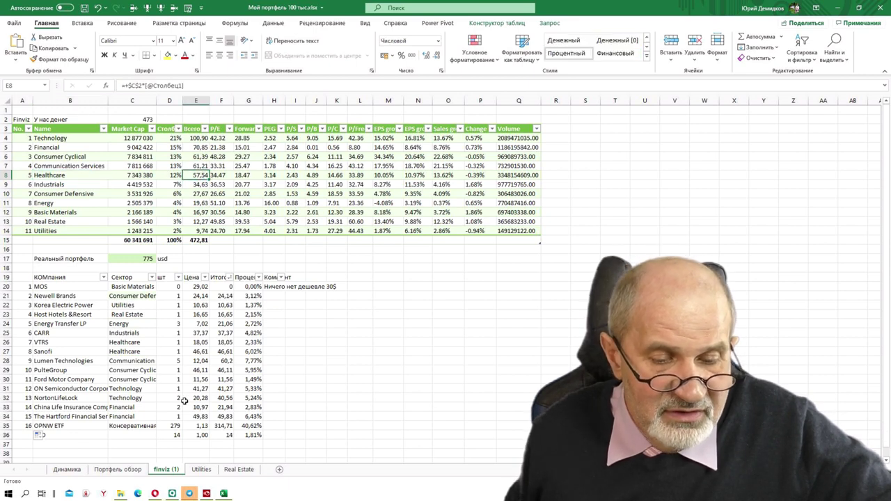
# Go back to the Finviz screener in Opera and set the Sector filter to Healthcare
pyautogui.click(155, 494)
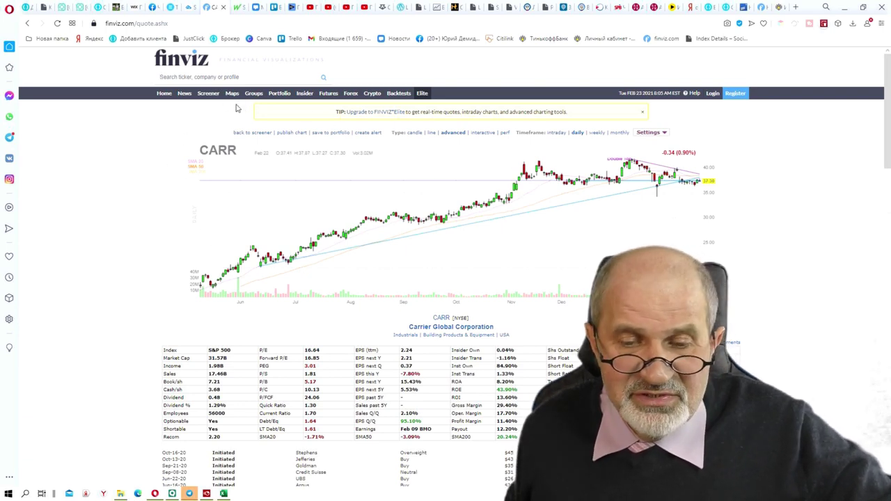
pyautogui.click(27, 23)
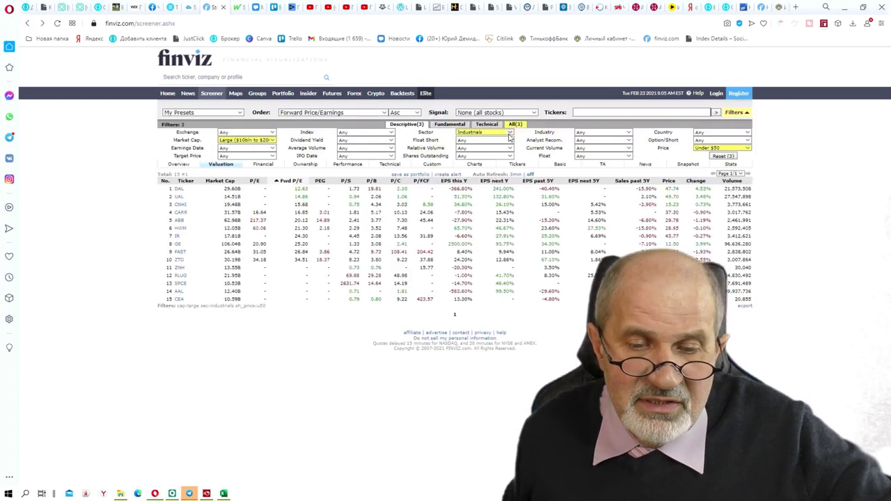
pyautogui.click(509, 135)
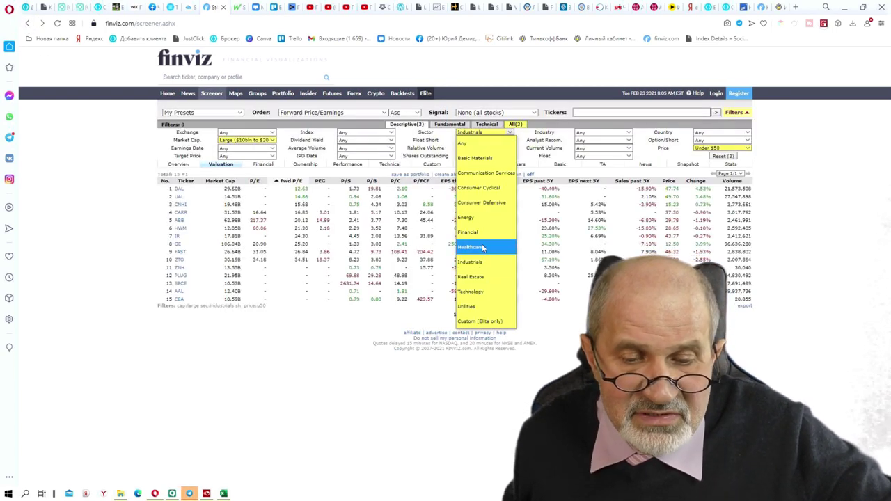
pyautogui.click(484, 250)
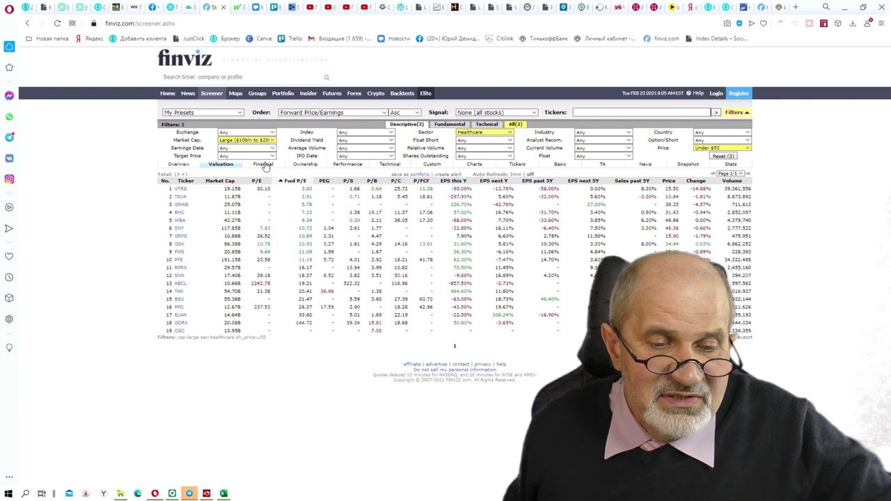
# Re-sort the Healthcare results by forward P/E in ascending order and preview the Viatris (VTRS) chart and price
pyautogui.click(295, 181)
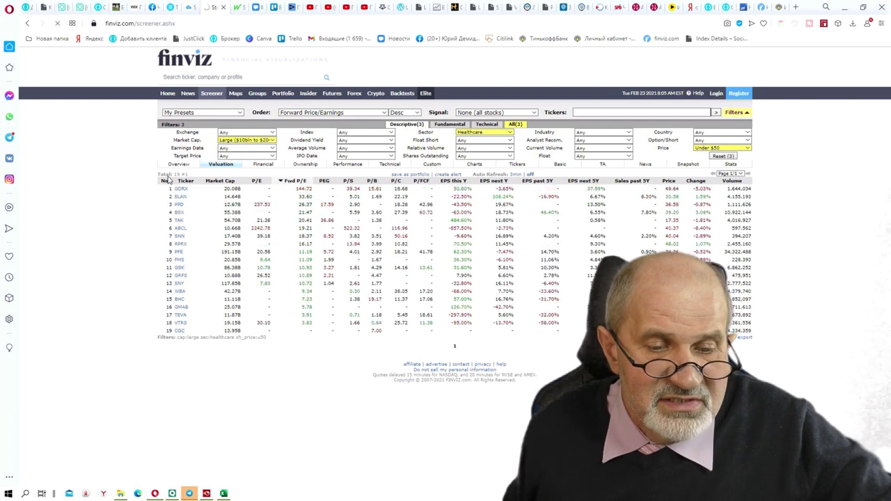
pyautogui.click(295, 181)
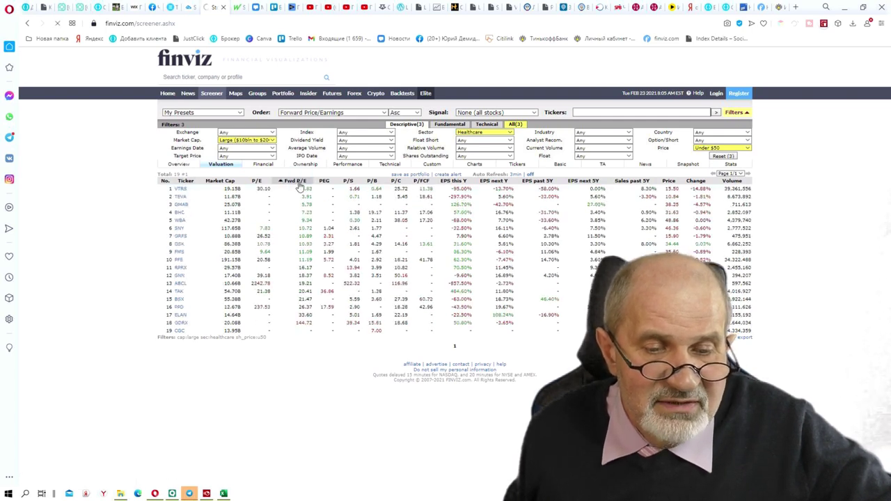
pyautogui.moveTo(181, 190)
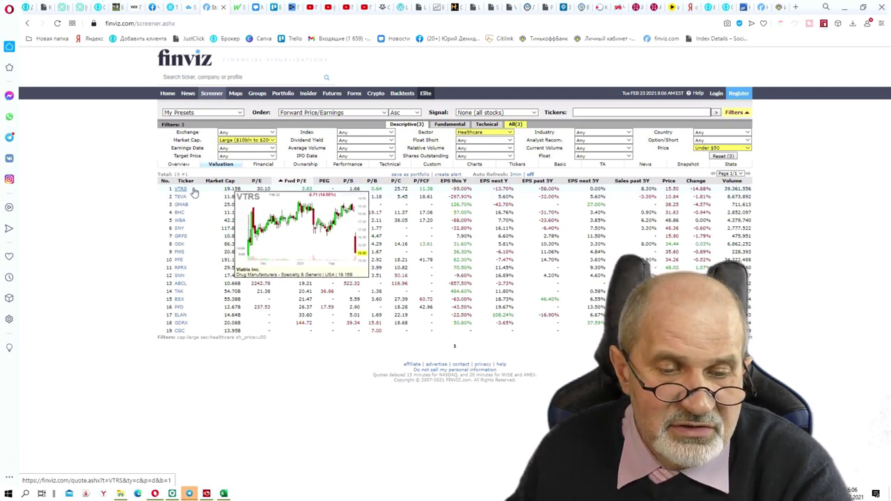
pyautogui.moveTo(674, 193)
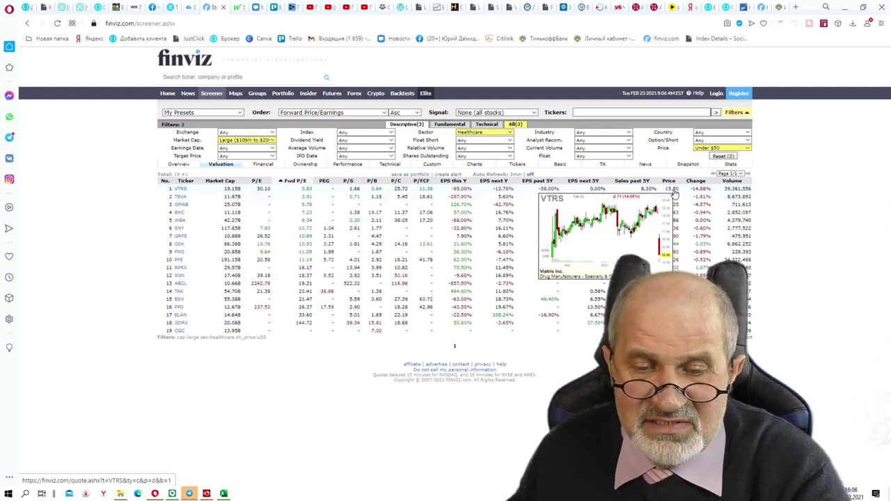
# Switch to the Excel workbook and check the VTRS price in the real portfolio table
pyautogui.click(223, 494)
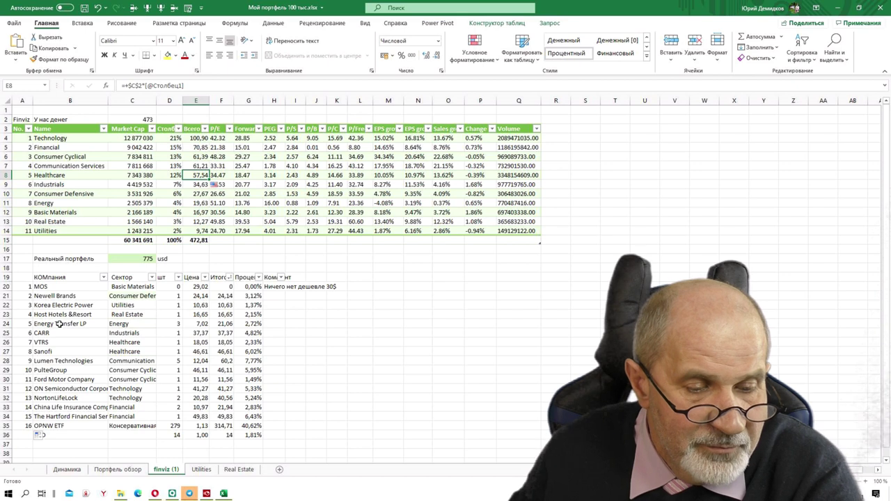
pyautogui.click(200, 342)
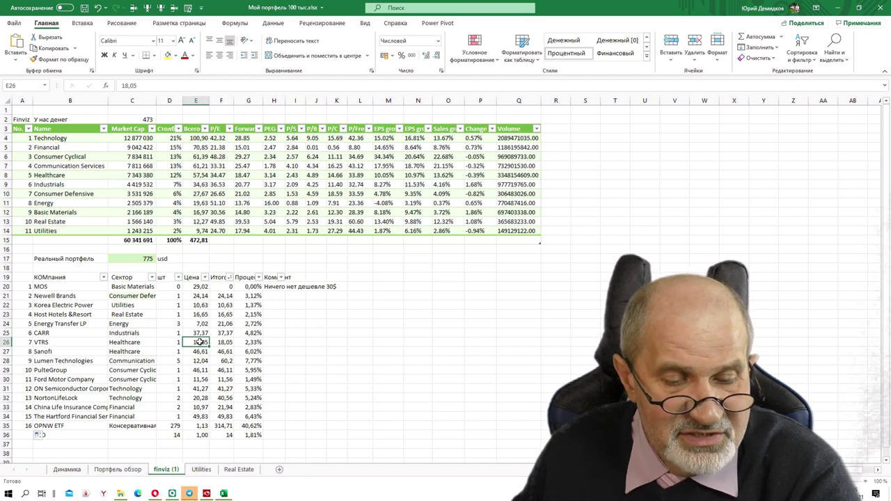
# Return to the Finviz screener in Opera, preview the Sanofi (SNY) chart and open its quote page
pyautogui.click(155, 494)
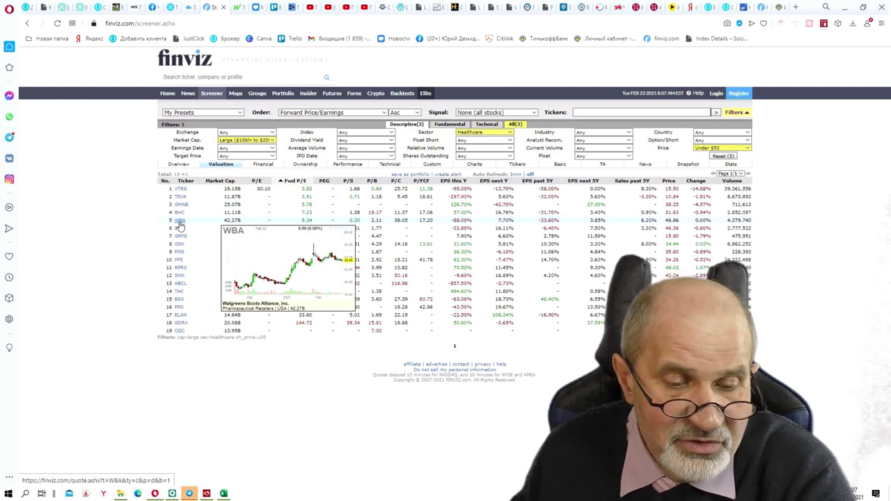
pyautogui.moveTo(180, 231)
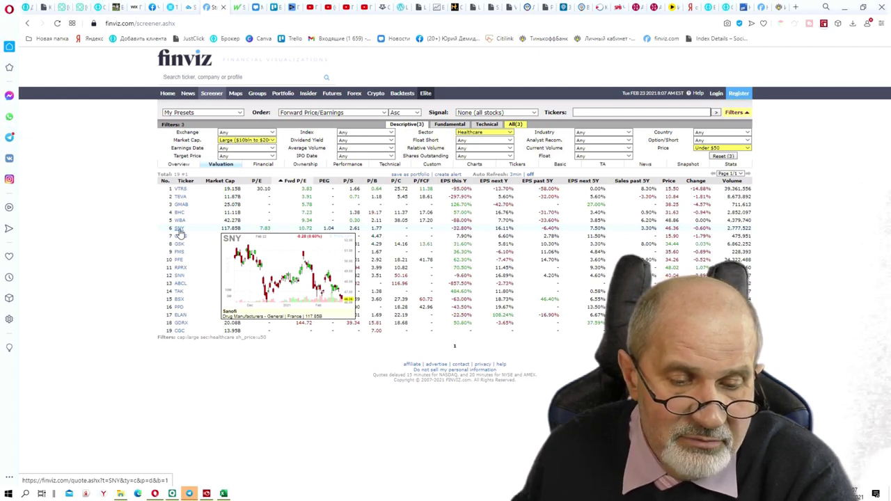
pyautogui.click(179, 229)
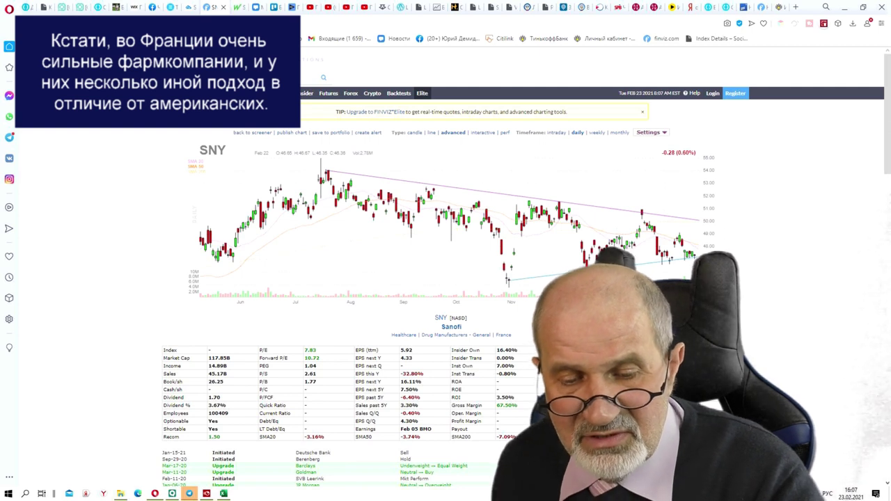
# Switch to the Excel workbook and locate the VTRS and Sanofi holdings in the real portfolio table
pyautogui.click(172, 493)
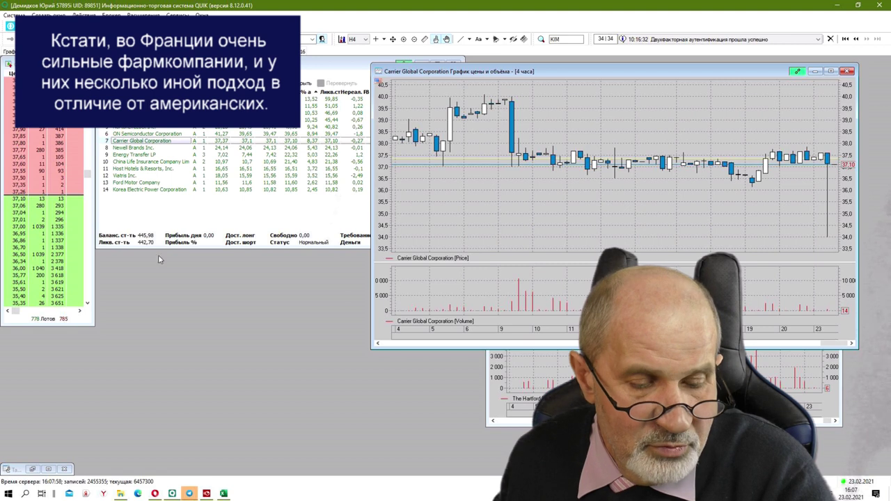
pyautogui.click(223, 494)
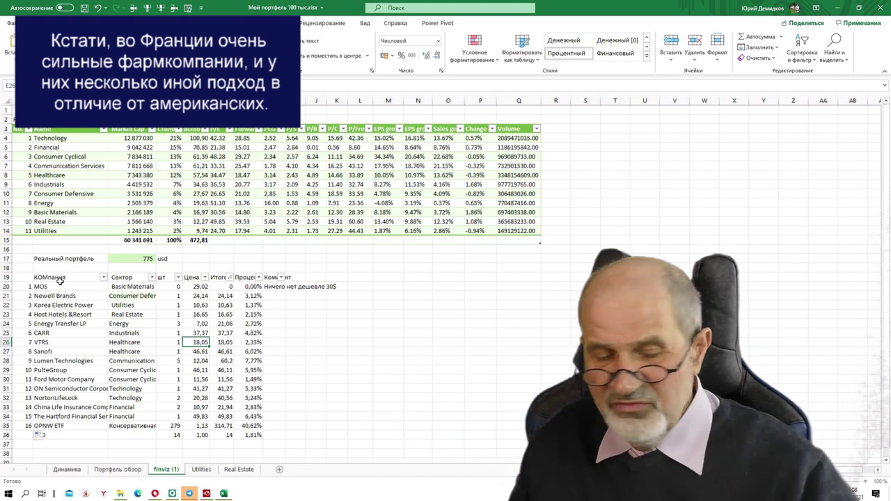
pyautogui.click(72, 342)
pyautogui.click(74, 350)
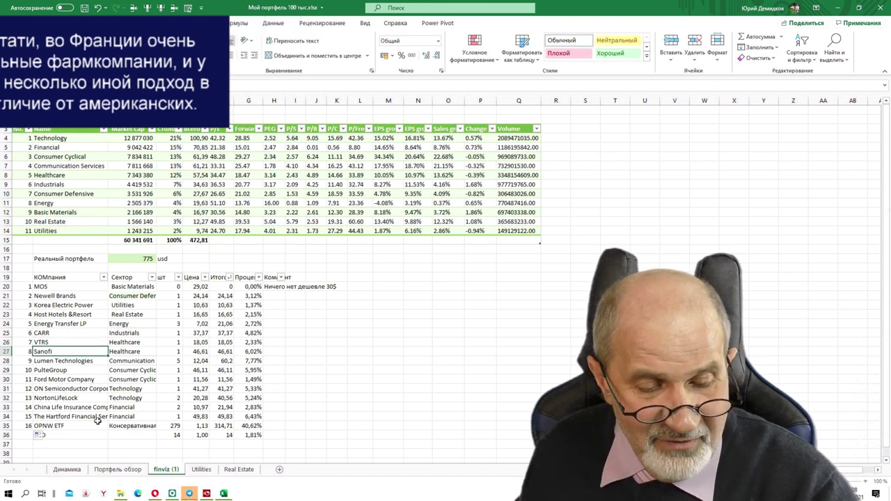
# Switch to QUIK and view the price charts of the Viatris and Sanofi positions
pyautogui.click(173, 494)
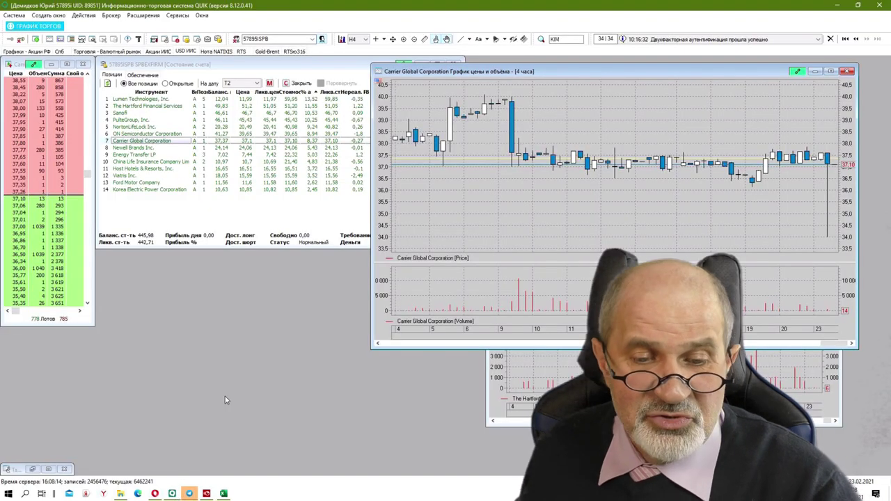
pyautogui.click(128, 175)
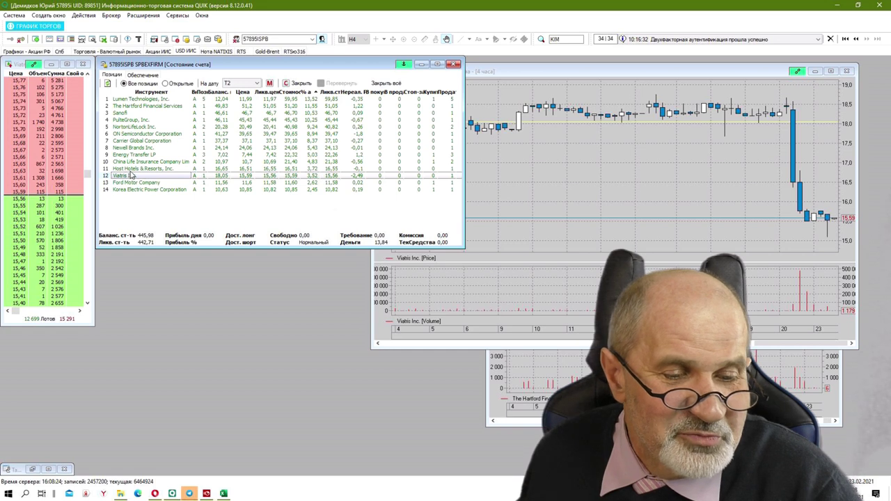
pyautogui.click(125, 113)
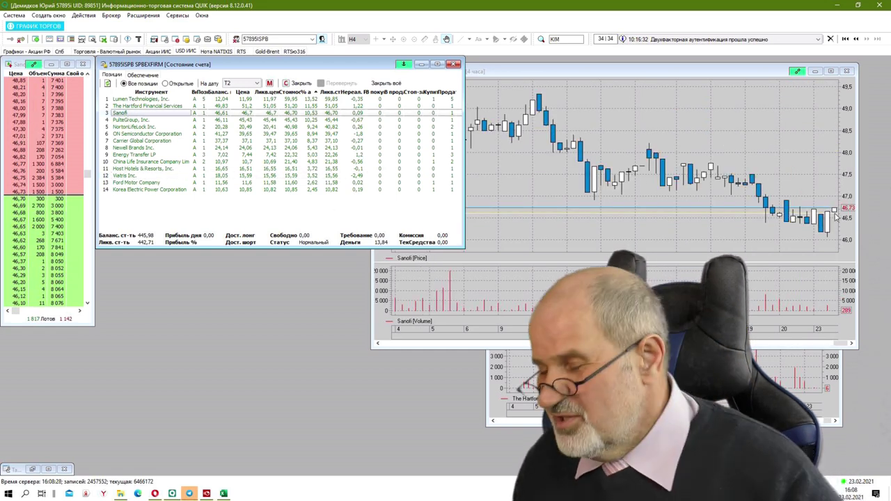
pyautogui.moveTo(836, 218)
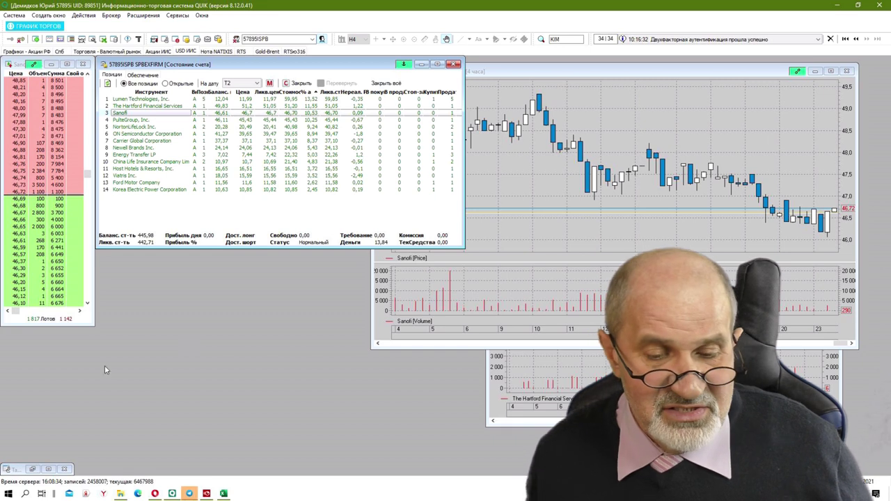
# Go back to the Finviz screener results in Opera, and find the Communication Services sector and its Lumen Technologies holding in Excel
pyautogui.click(154, 494)
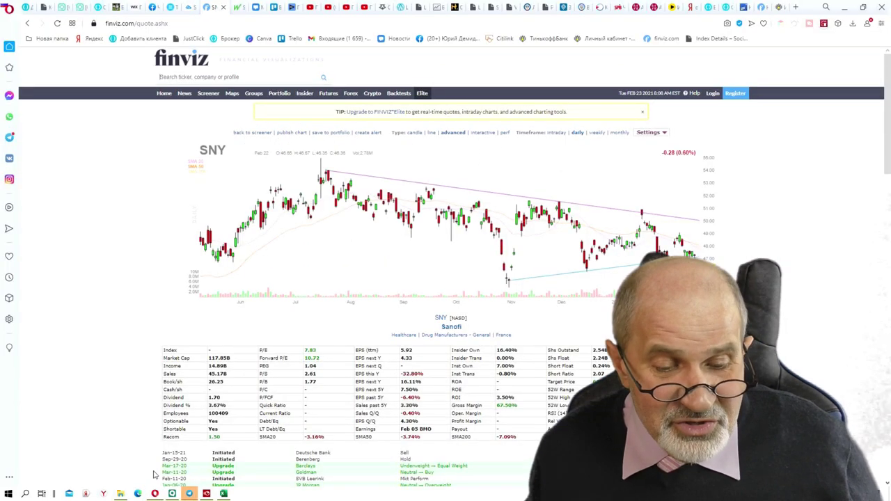
pyautogui.click(27, 23)
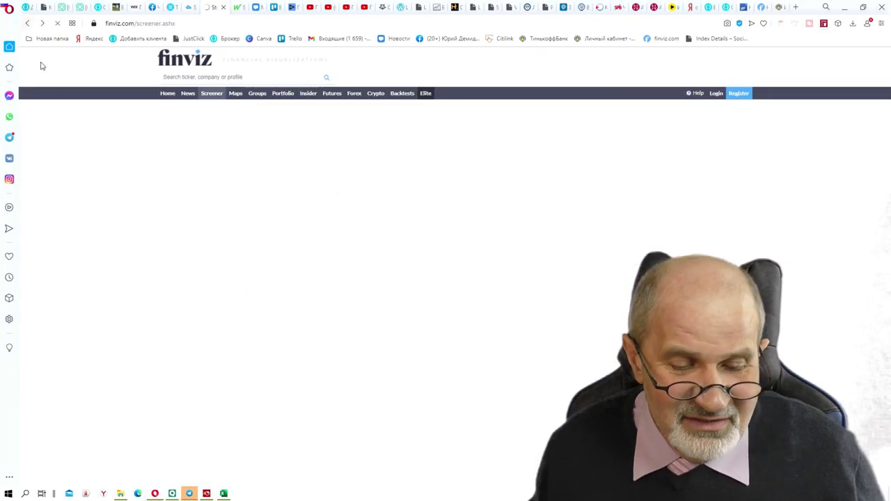
pyautogui.click(223, 494)
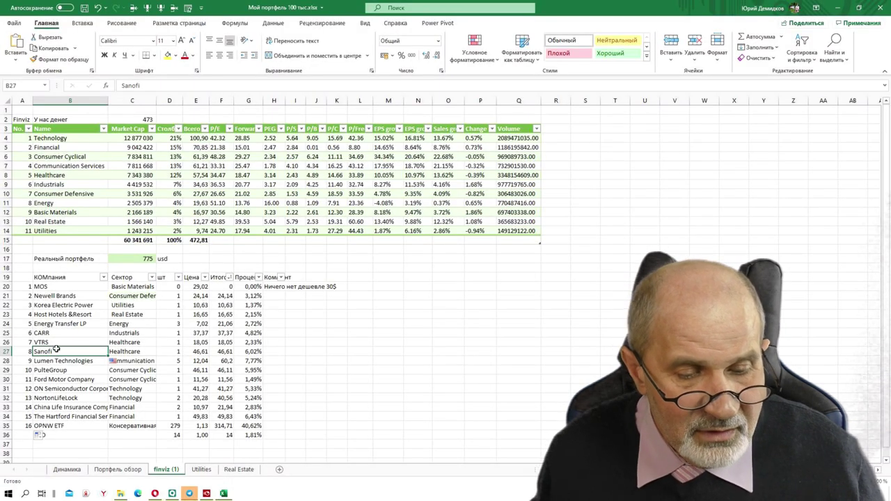
pyautogui.click(52, 165)
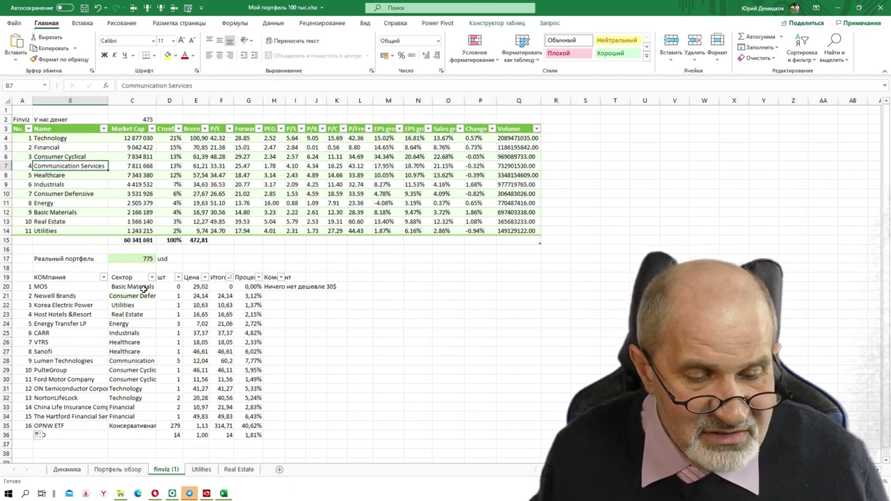
pyautogui.click(71, 361)
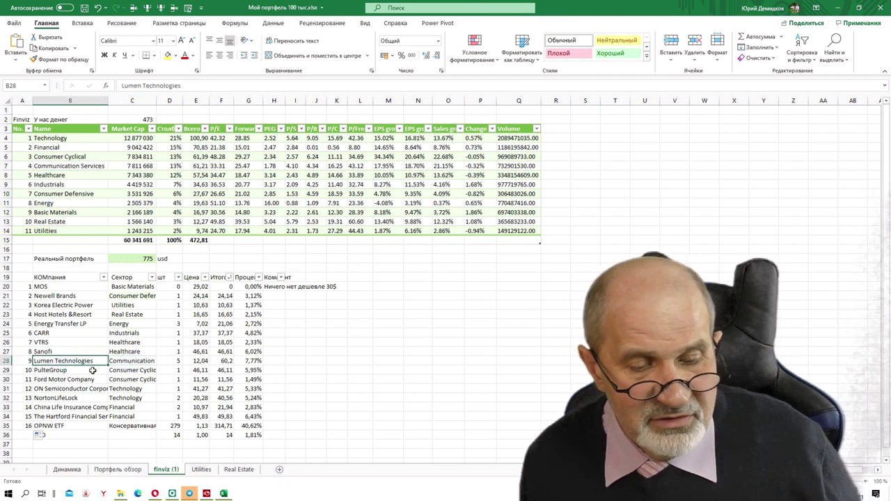
# Switch to the Finviz screener in Opera and set the Sector filter to Communication Services, keeping the Under $50 price filter
pyautogui.click(154, 494)
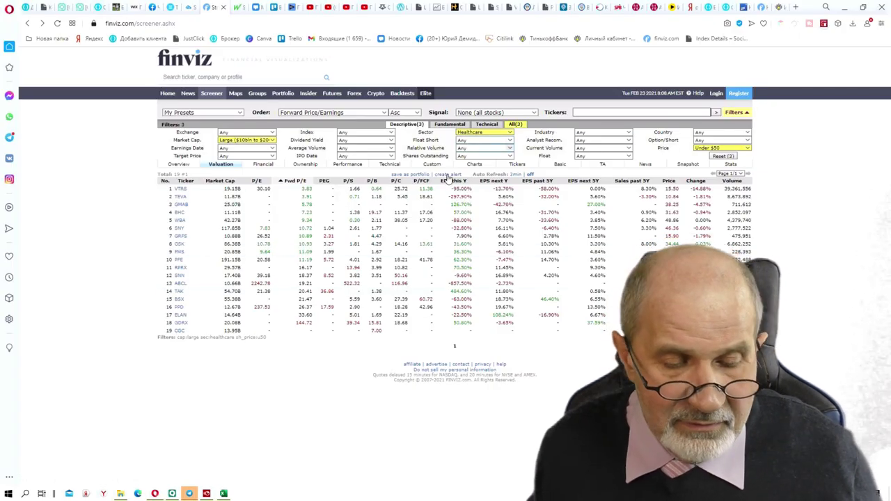
pyautogui.click(748, 148)
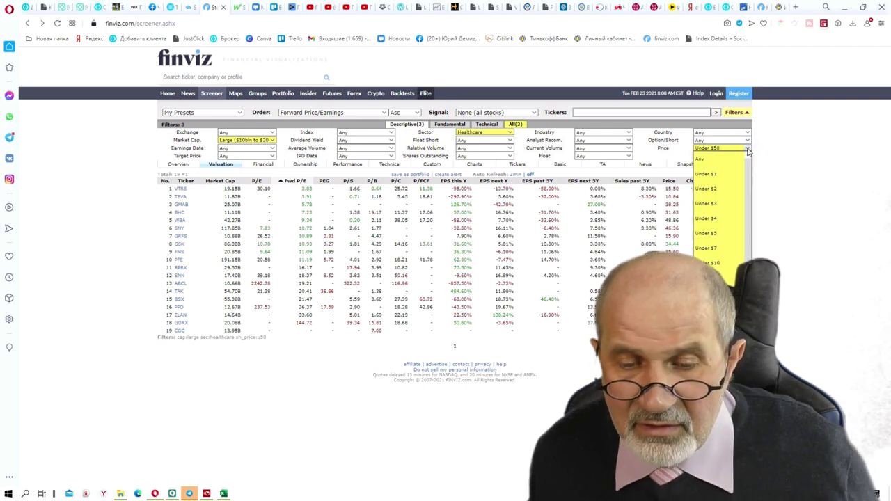
pyautogui.click(748, 149)
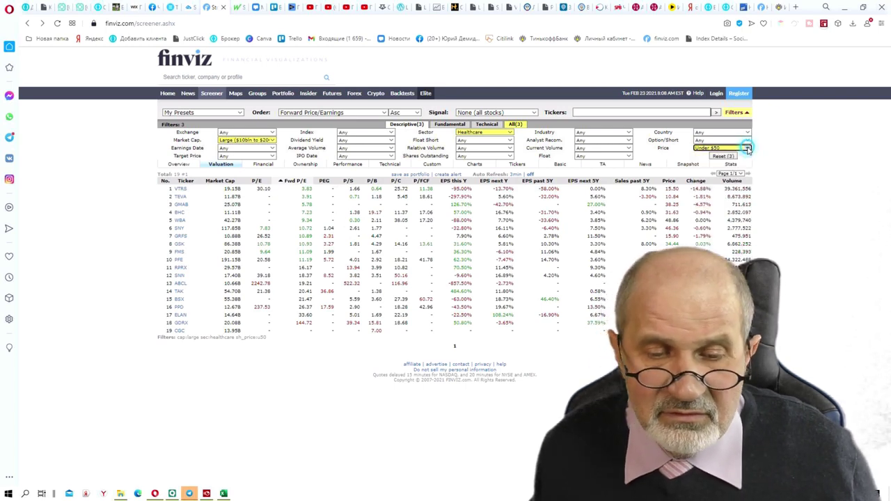
pyautogui.click(511, 132)
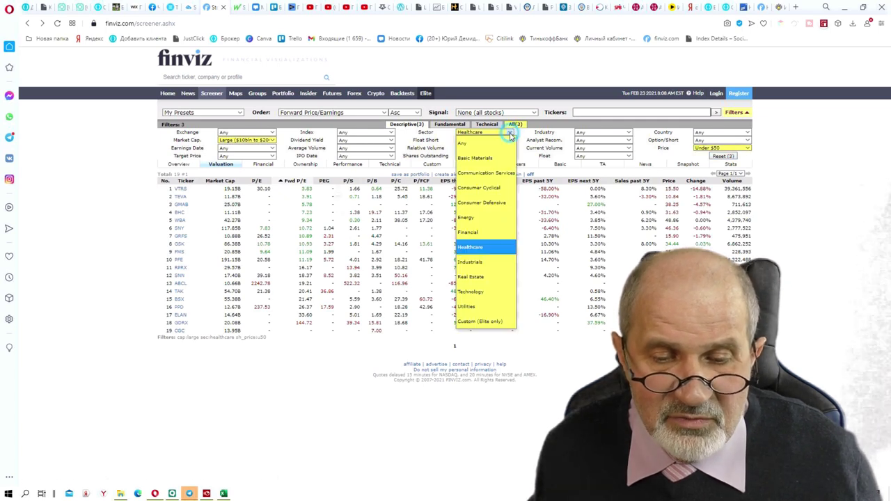
pyautogui.click(488, 173)
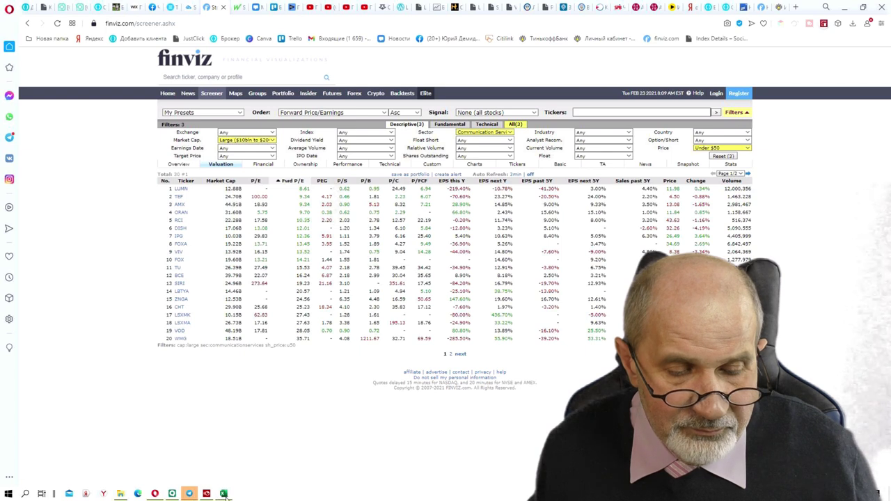
# Glance at the Lumen Technologies row in Excel, and examine the leading tickers and the LUMN price in the Finviz results
pyautogui.click(224, 495)
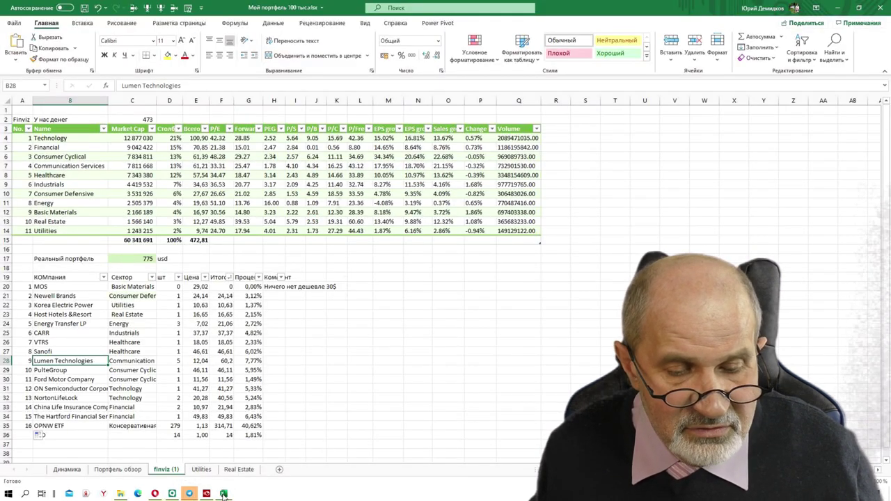
pyautogui.click(224, 494)
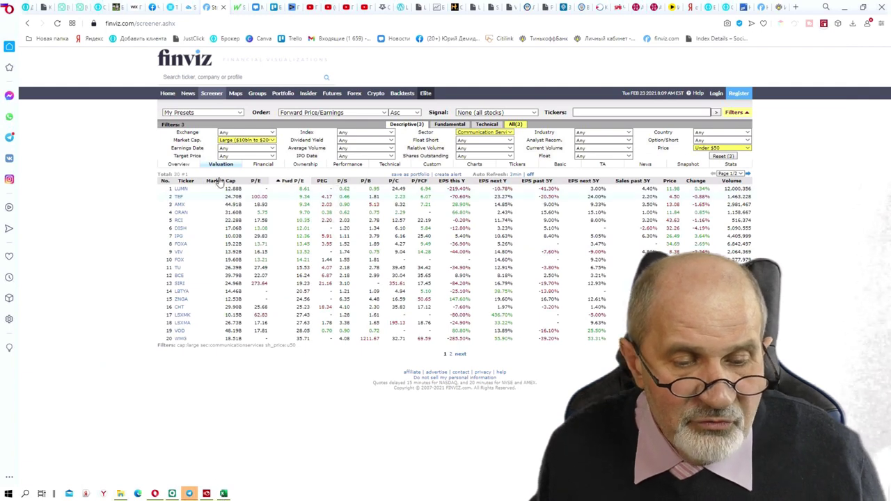
pyautogui.moveTo(180, 194)
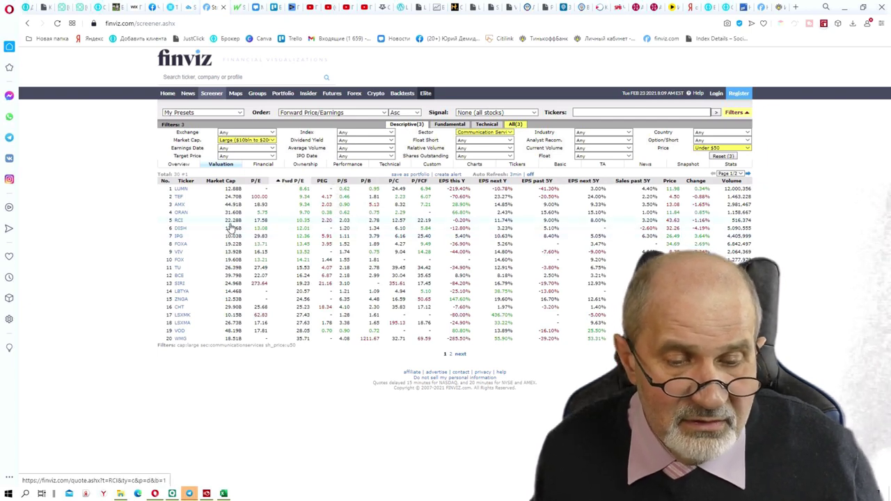
pyautogui.moveTo(178, 211)
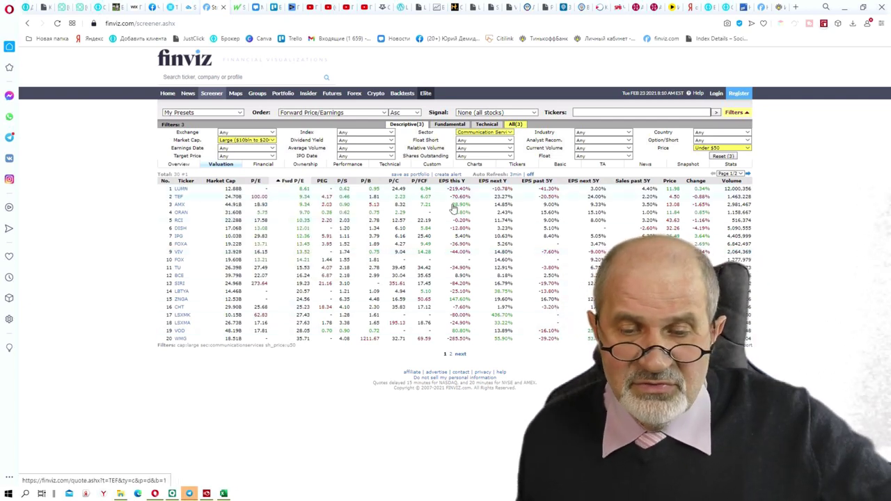
pyautogui.moveTo(672, 195)
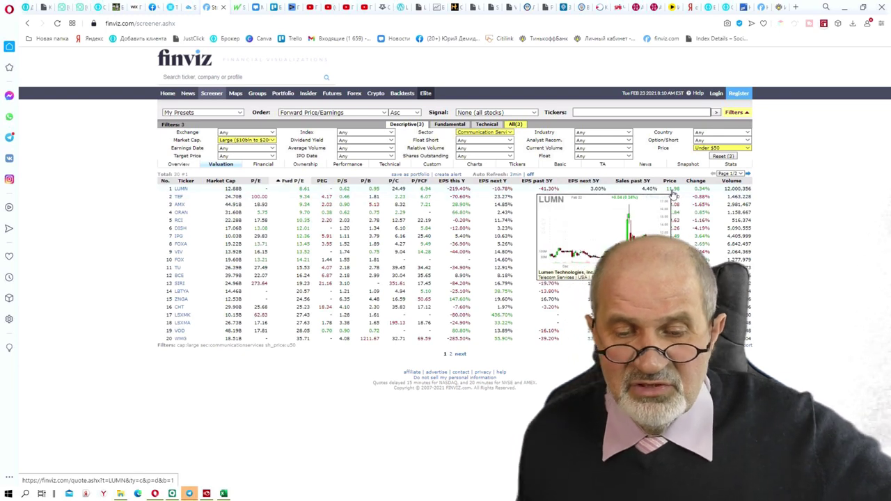
# Check the amount allocated to Communication Services in Excel, and open the Lumen Technologies (LUMN) quote page from the Finviz screener
pyautogui.click(224, 494)
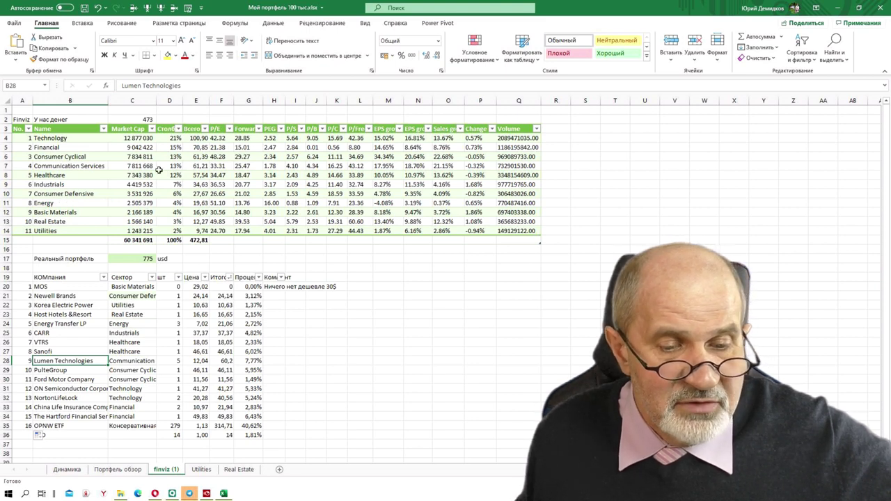
pyautogui.click(201, 165)
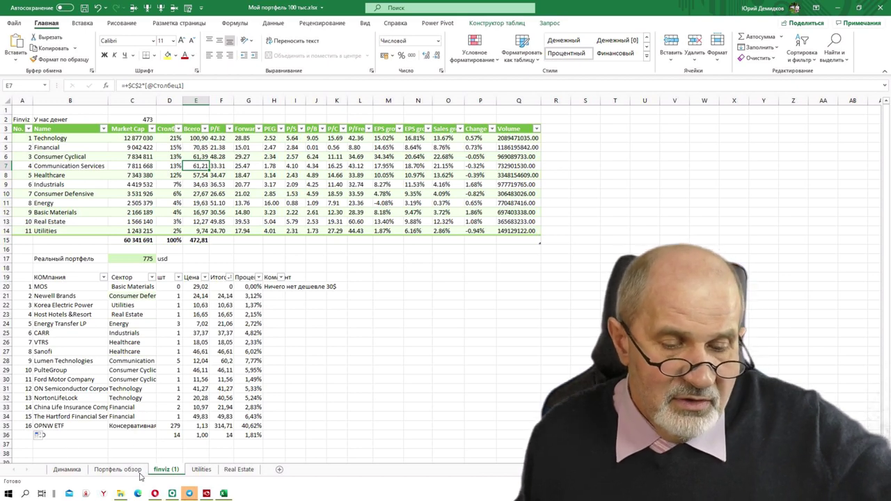
pyautogui.click(155, 493)
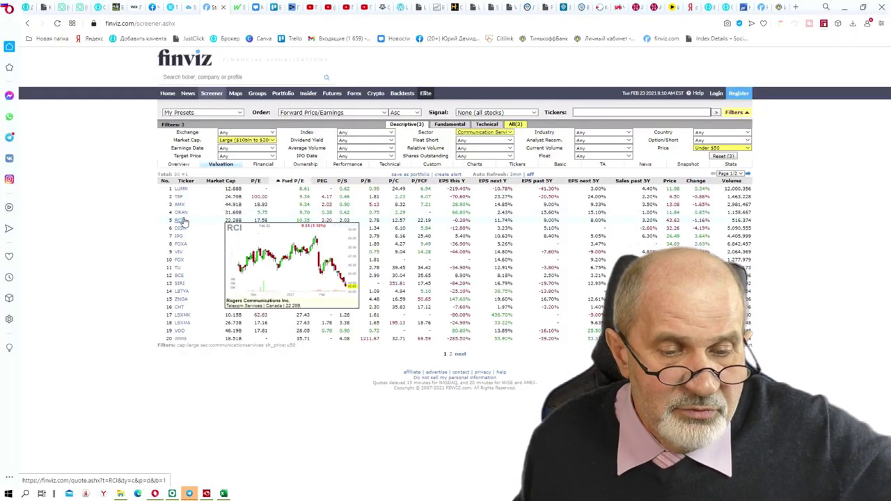
pyautogui.click(180, 190)
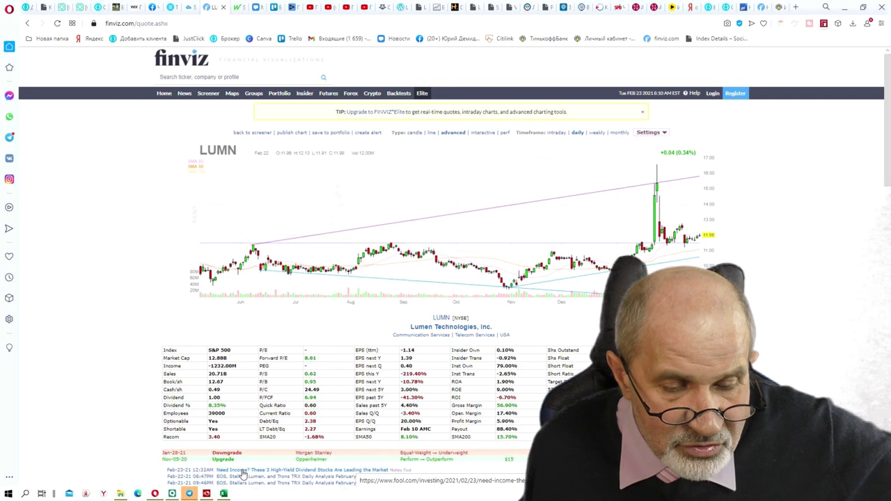
# Look over the Lumen Technologies fundamentals on Finviz, and check the amount allocated to Consumer Cyclical in Excel
pyautogui.scroll(-1, 240, 473)
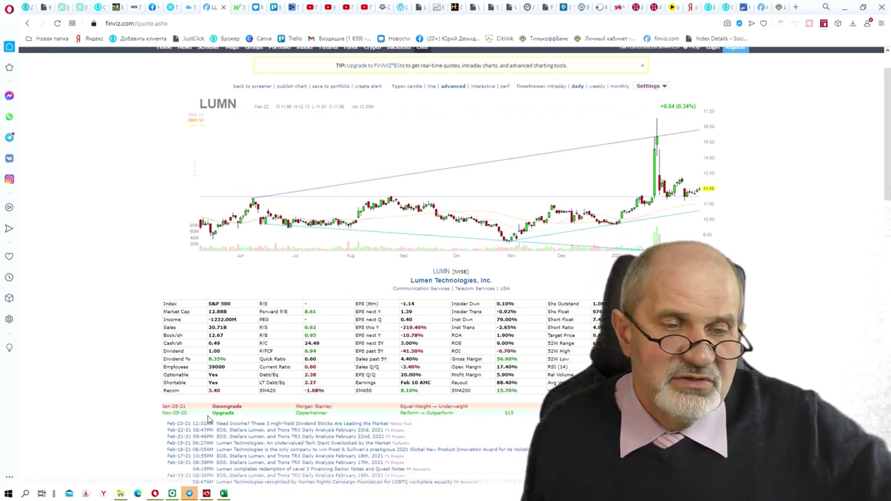
pyautogui.click(156, 494)
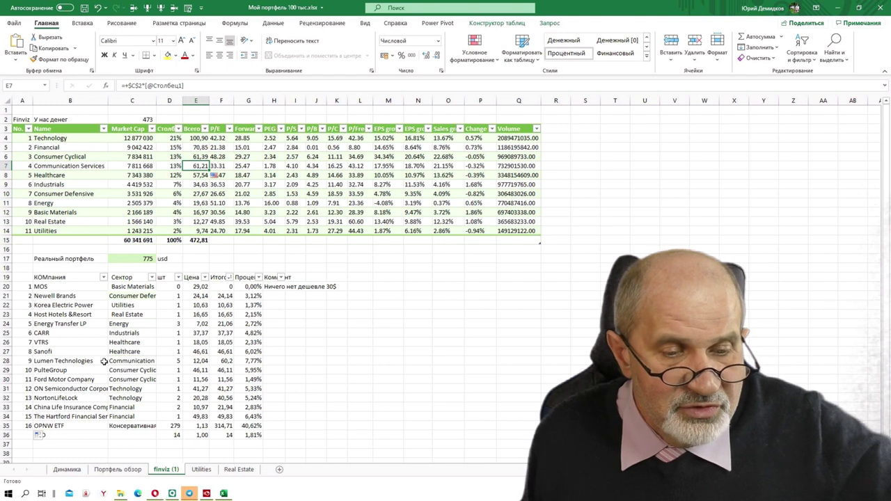
pyautogui.click(73, 156)
pyautogui.click(198, 157)
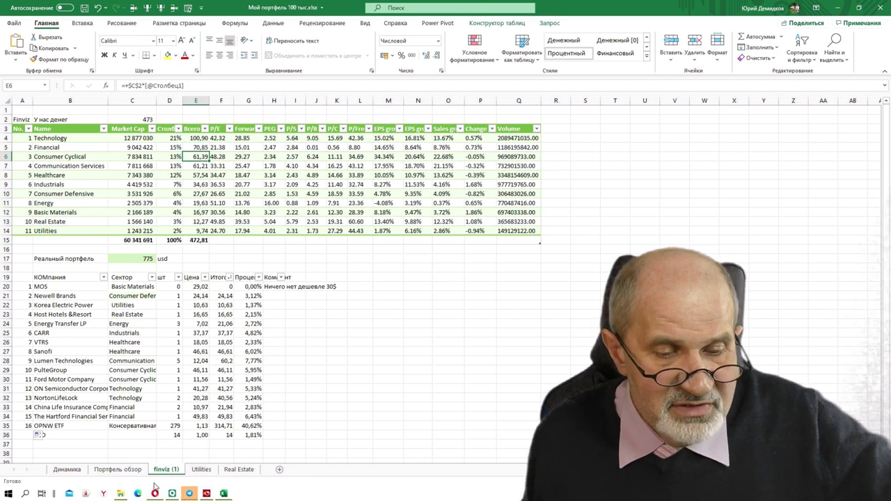
# Compare the PulteGroup and Ford Motor Company share prices with the amount allocated to the Consumer Cyclical sector
pyautogui.click(67, 371)
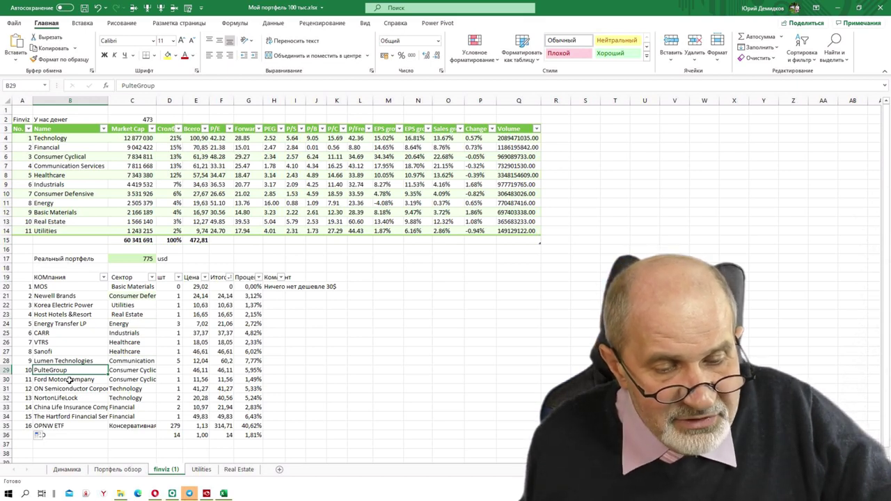
pyautogui.click(70, 381)
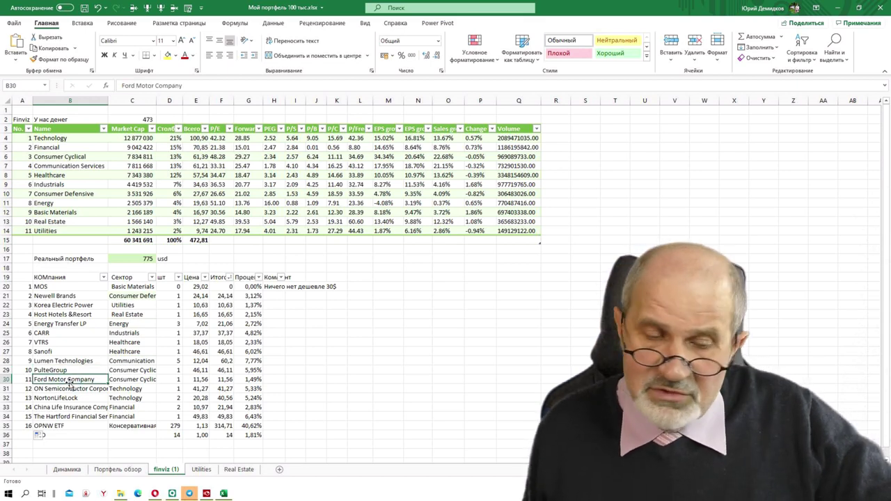
pyautogui.click(73, 371)
pyautogui.click(198, 370)
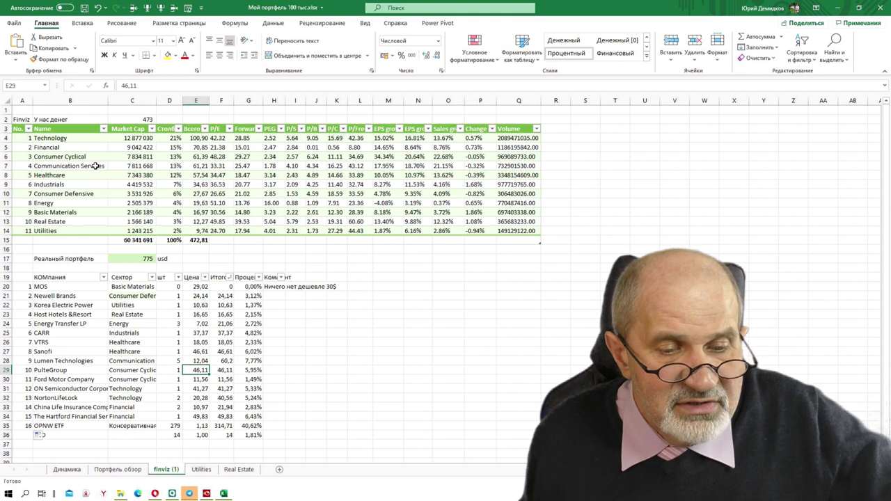
pyautogui.click(196, 158)
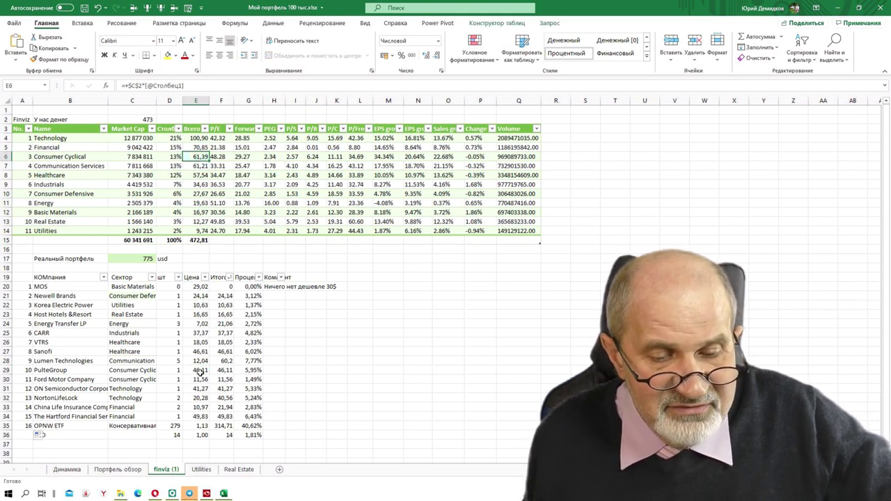
pyautogui.click(199, 371)
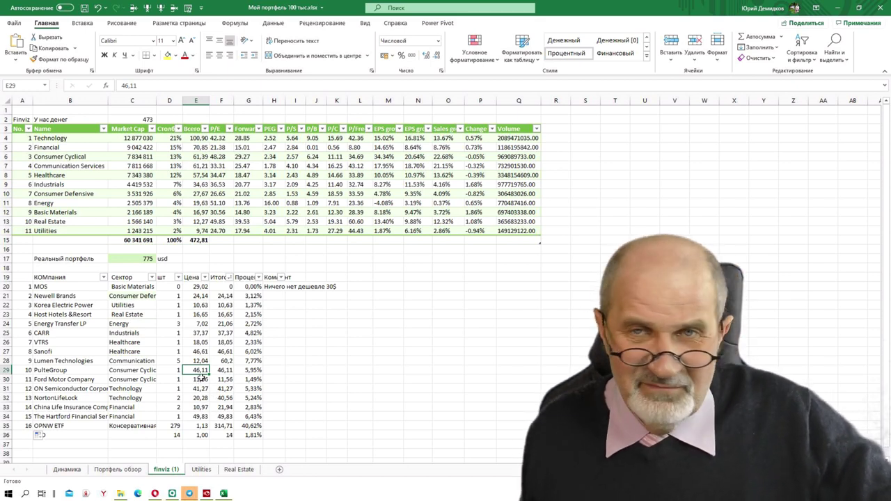
pyautogui.click(200, 380)
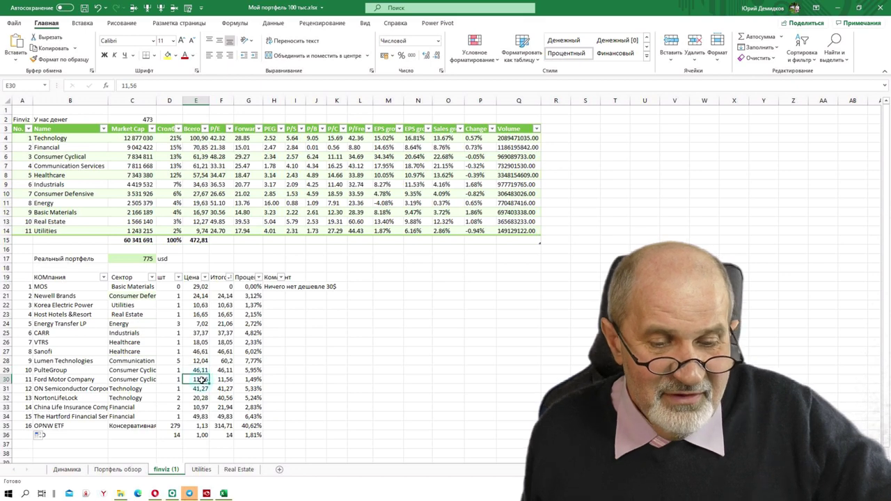
# Switch to Opera, return from the LUMN quote to the Finviz screener, and set the Sector filter to Consumer Cyclical
pyautogui.click(156, 494)
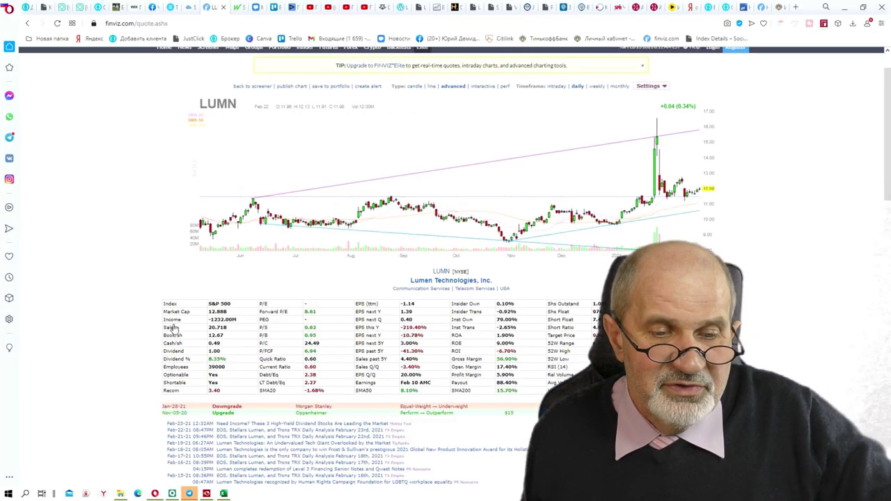
pyautogui.click(27, 23)
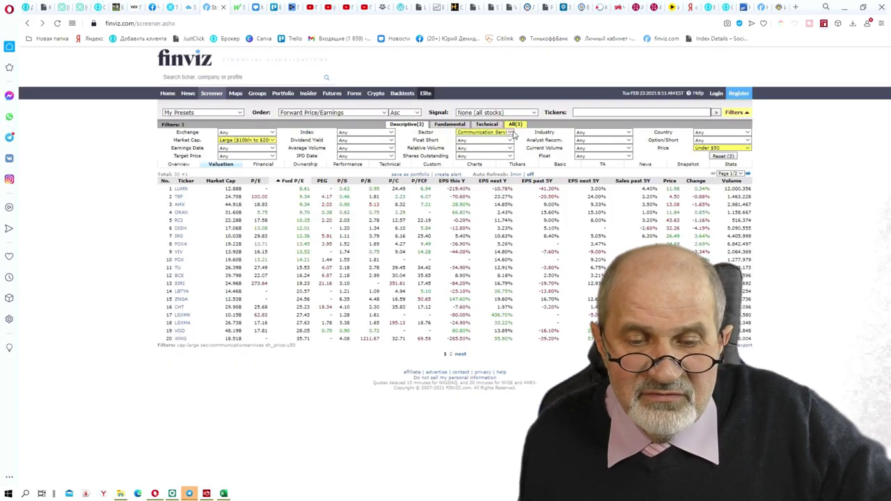
pyautogui.click(512, 133)
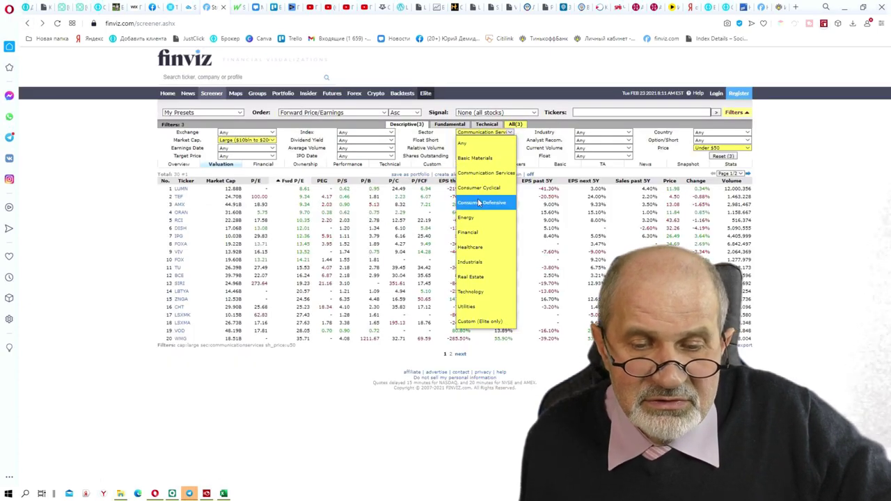
pyautogui.click(479, 188)
pyautogui.moveTo(180, 192)
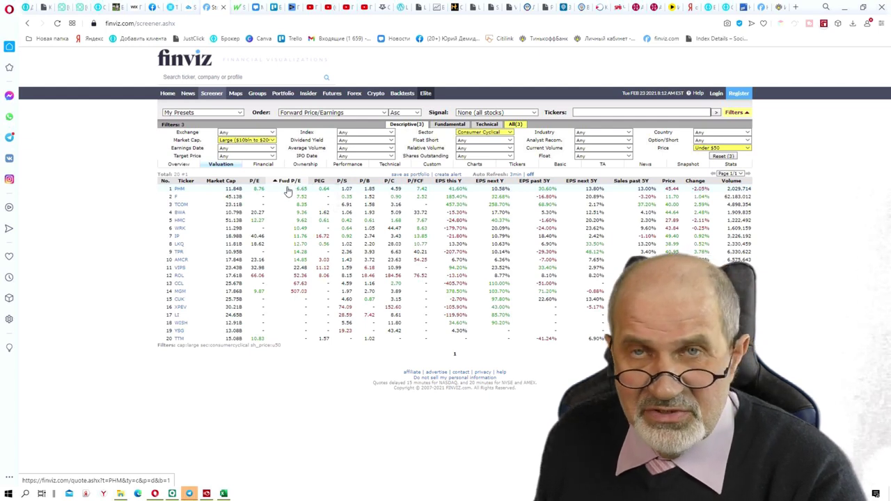
# Switch to Excel and find the Financial sector with its holdings, China Life Insurance and The Hartford Financial Services
pyautogui.click(224, 494)
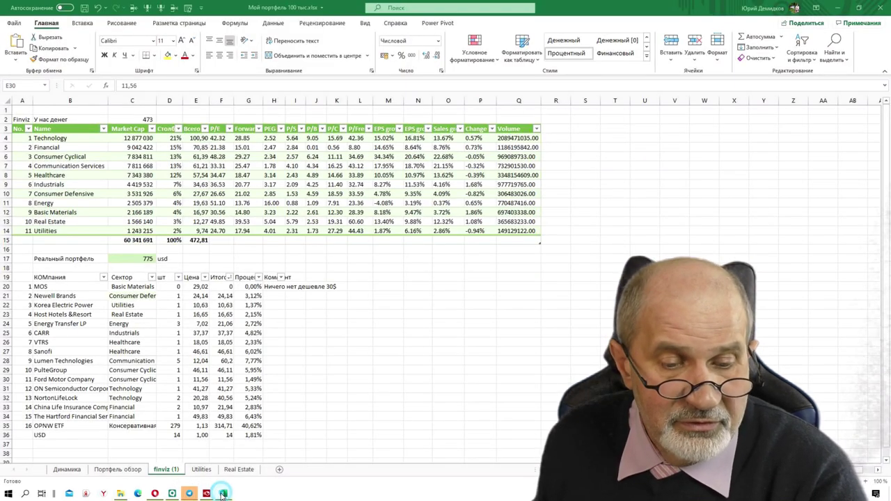
pyautogui.click(65, 149)
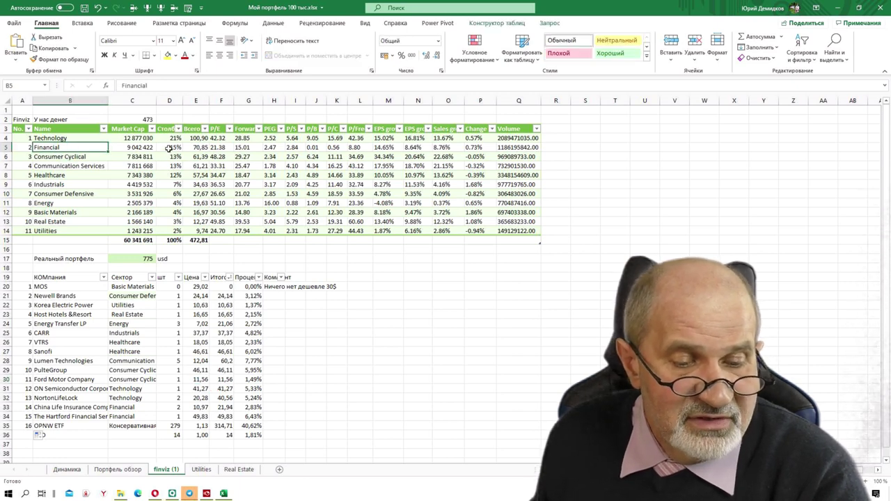
pyautogui.click(62, 407)
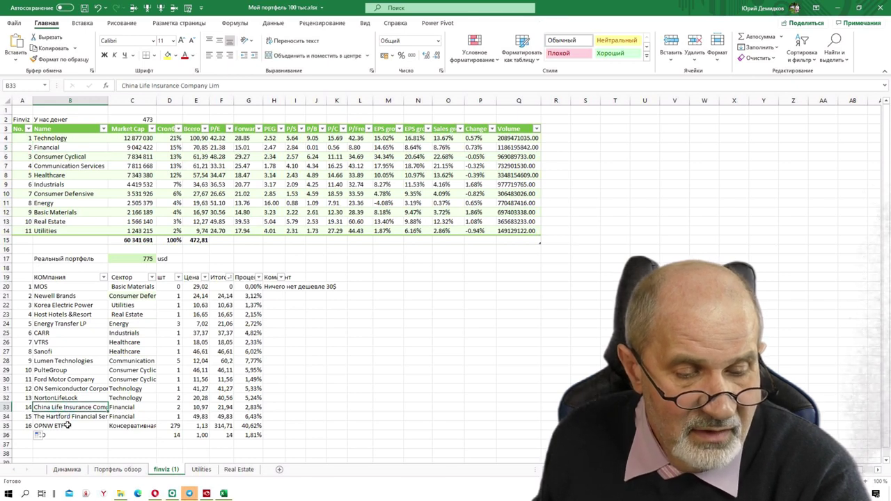
pyautogui.click(71, 417)
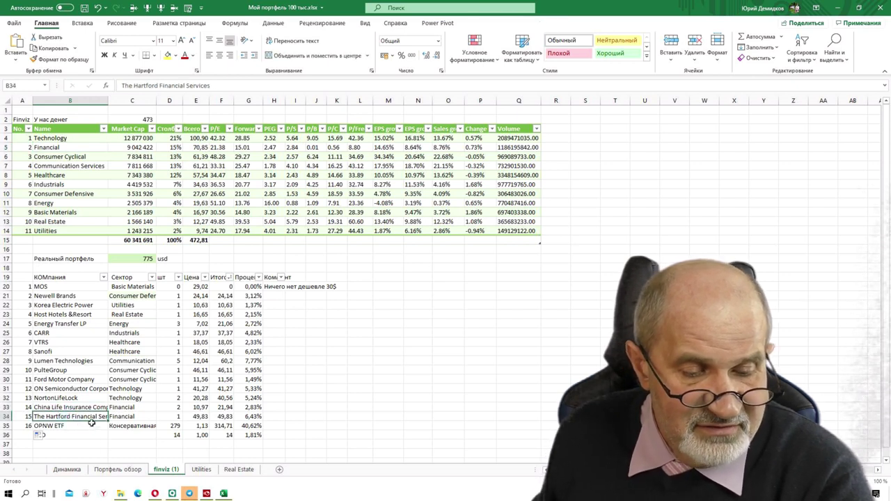
pyautogui.click(75, 408)
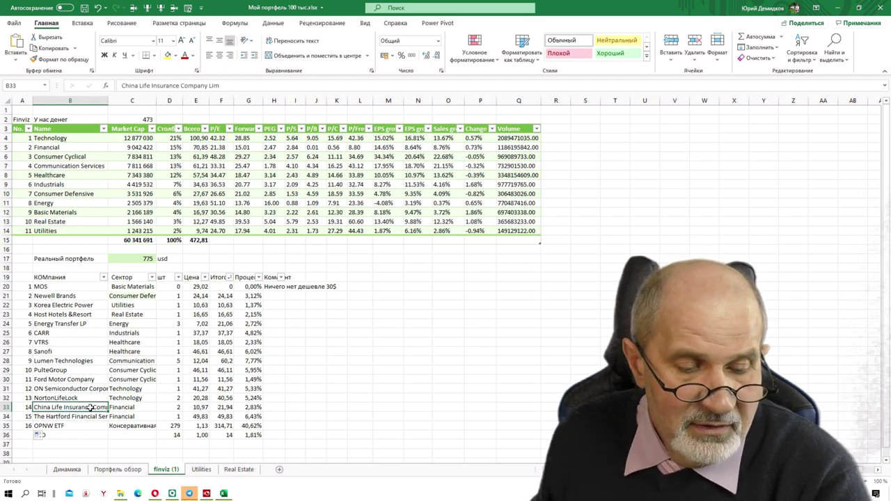
# Switch to the Finviz screener in Opera and filter for the Financial sector with a Strong Buy (1) analyst recommendation
pyautogui.click(155, 494)
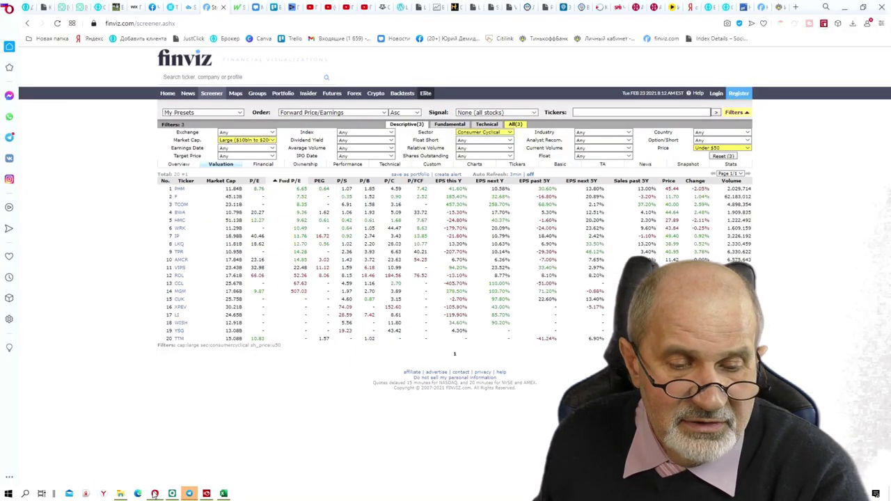
pyautogui.moveTo(180, 238)
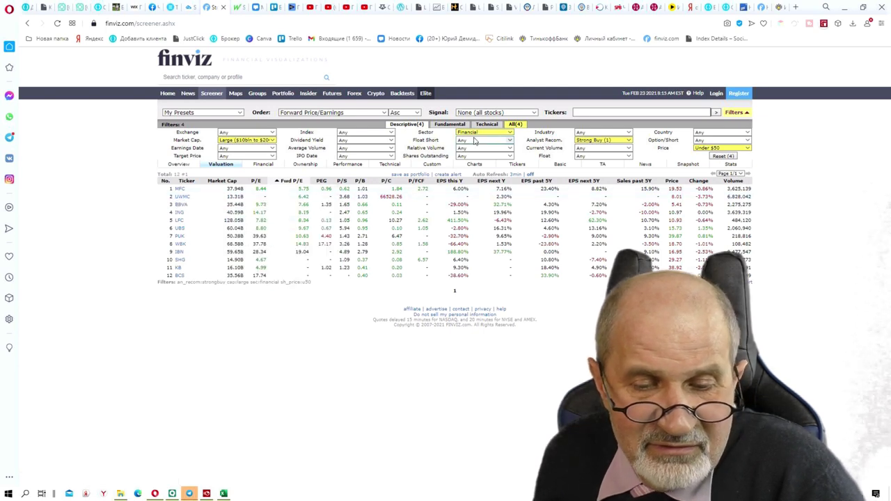
# Display all screener filters, and set both sales growth and EPS growth over the past 5 years to Positive (>0%)
pyautogui.click(516, 125)
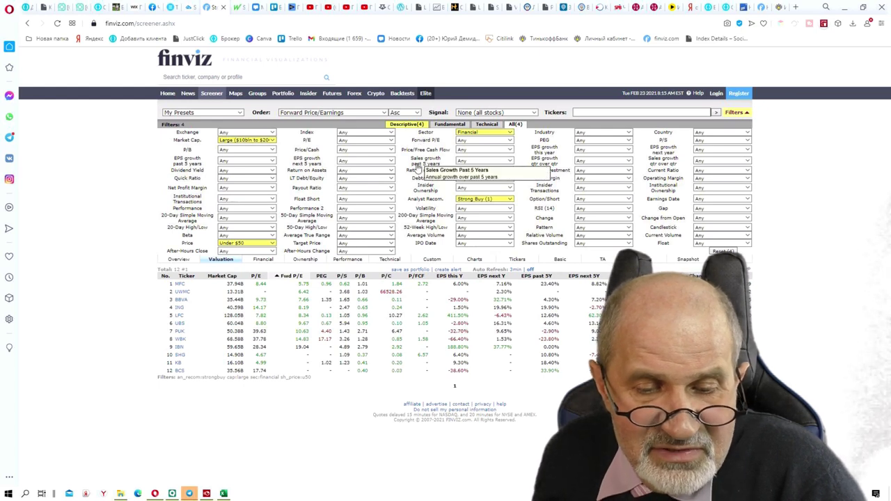
pyautogui.click(507, 163)
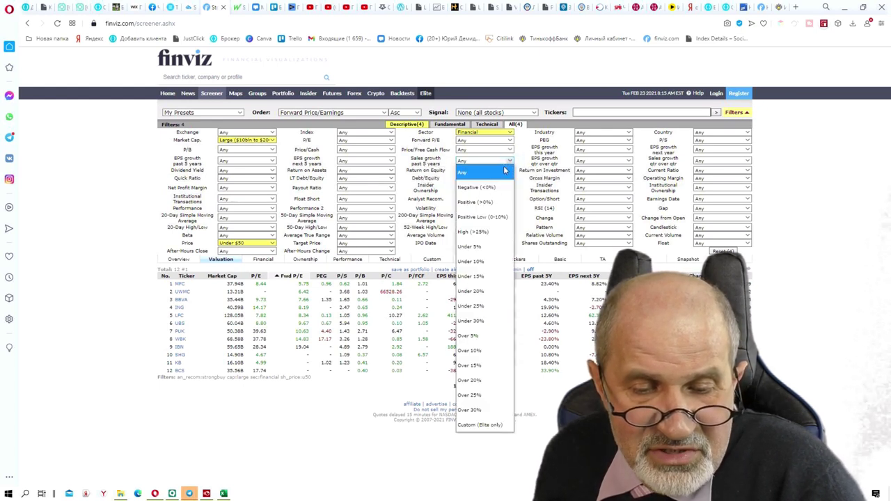
pyautogui.click(487, 203)
pyautogui.moveTo(184, 319)
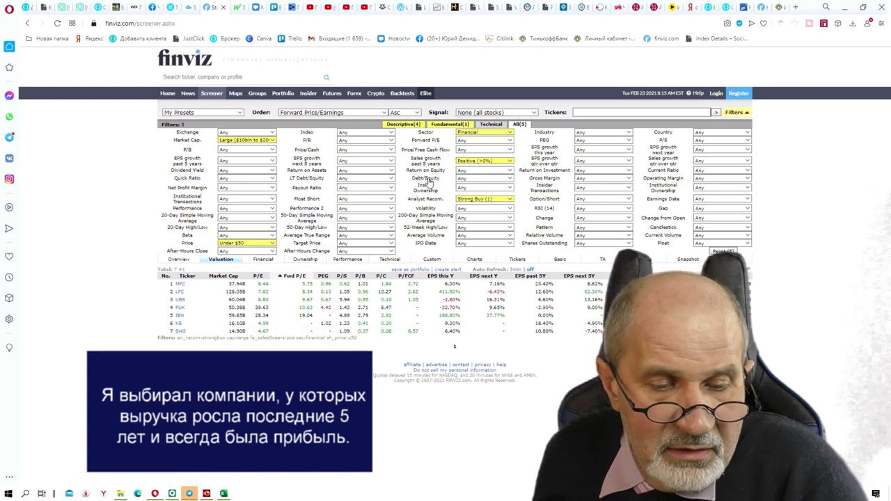
pyautogui.moveTo(195, 166)
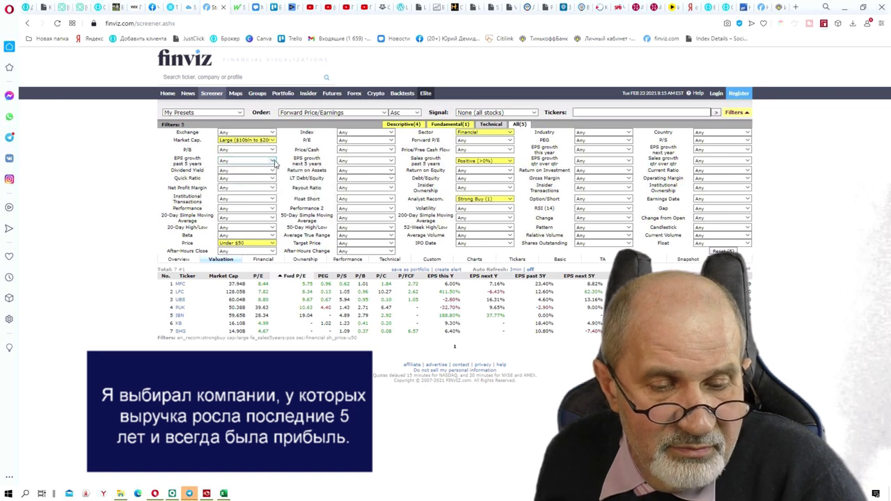
pyautogui.click(273, 161)
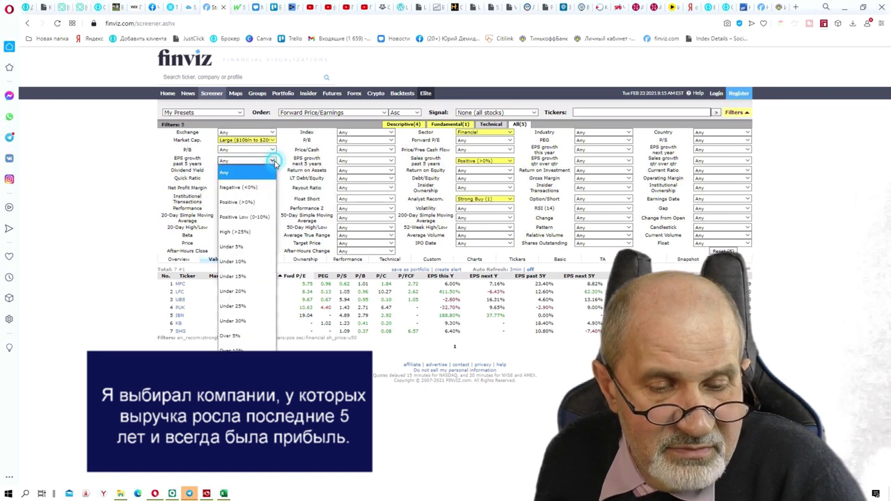
pyautogui.click(248, 203)
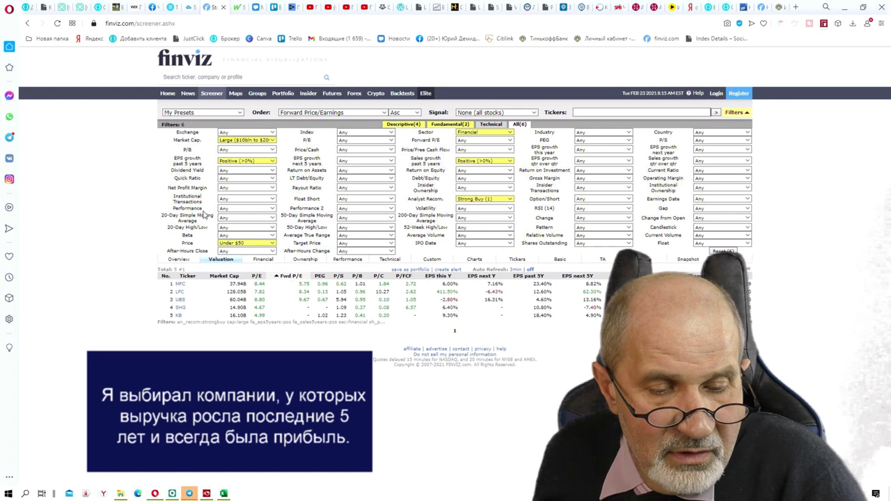
# Try the Beta filter at Over 4 and Over 3, and set it to Over 2.5
pyautogui.click(271, 236)
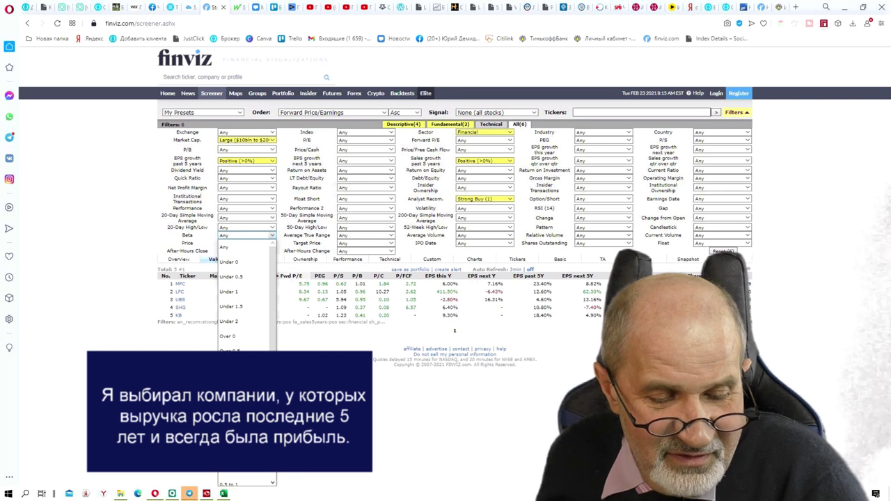
pyautogui.click(230, 425)
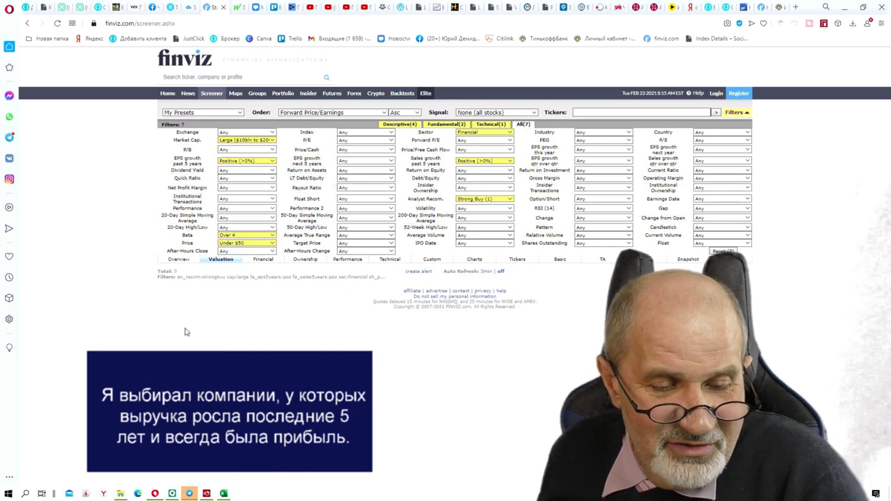
pyautogui.click(273, 236)
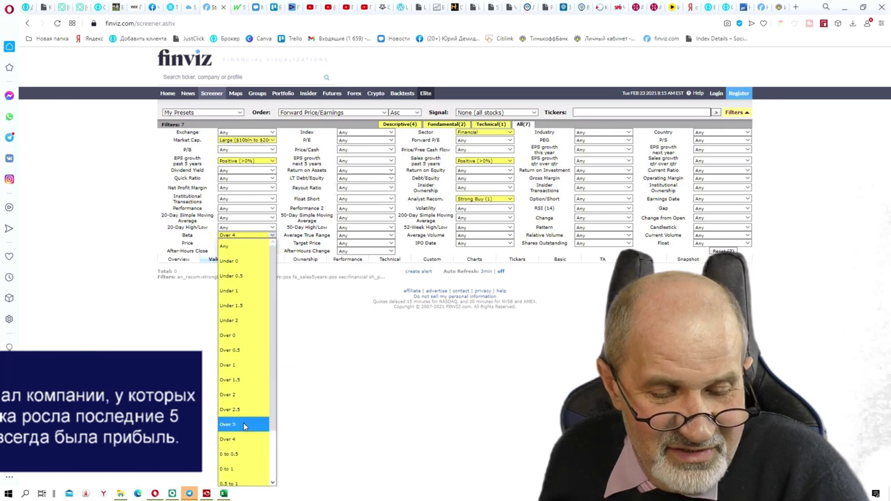
pyautogui.click(243, 426)
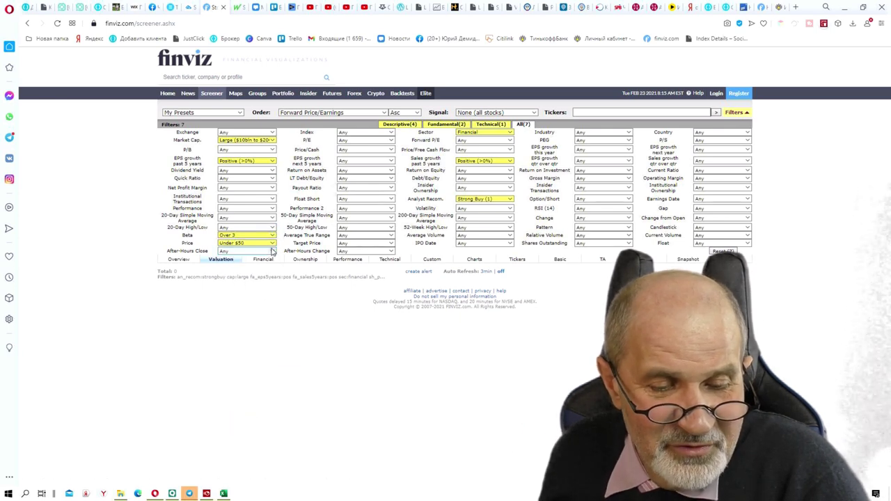
pyautogui.click(272, 236)
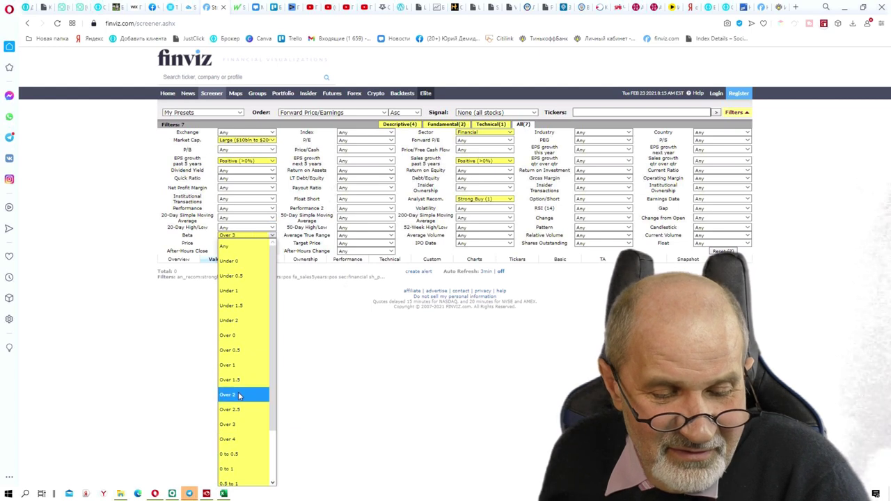
pyautogui.click(241, 410)
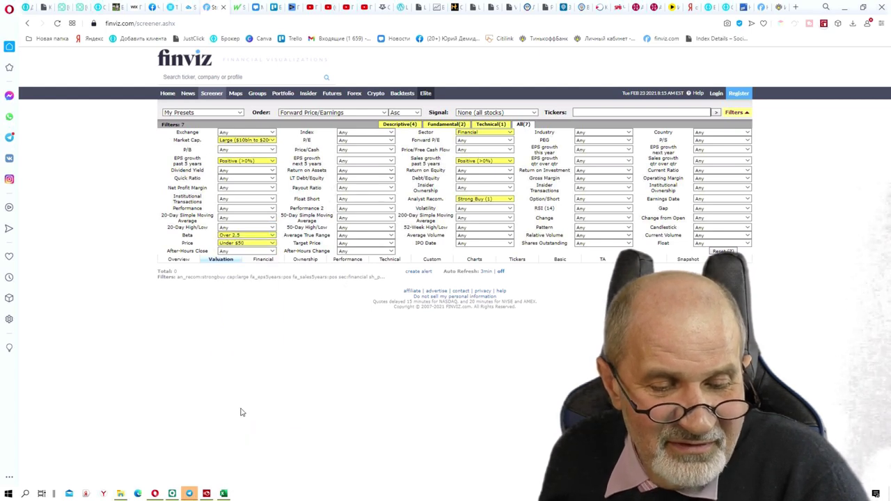
pyautogui.click(272, 236)
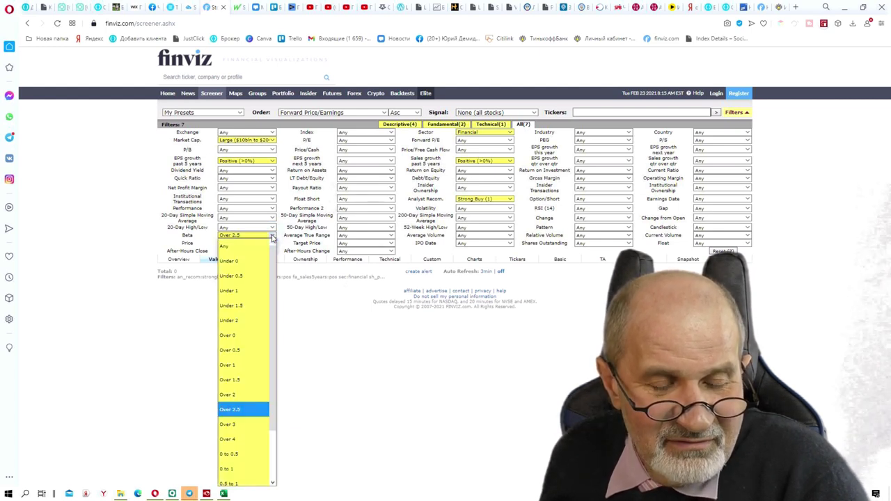
# Reset the EPS growth past 5 years filter to Any
pyautogui.click(272, 161)
pyautogui.click(272, 160)
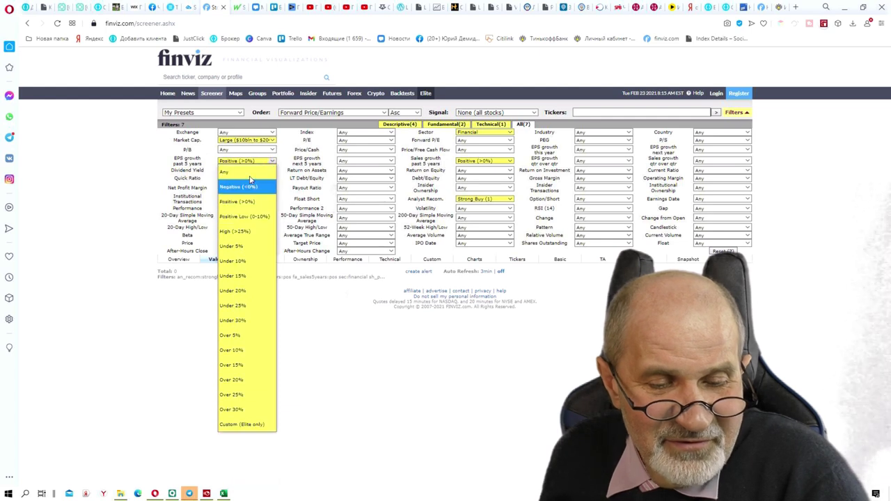
pyautogui.click(271, 191)
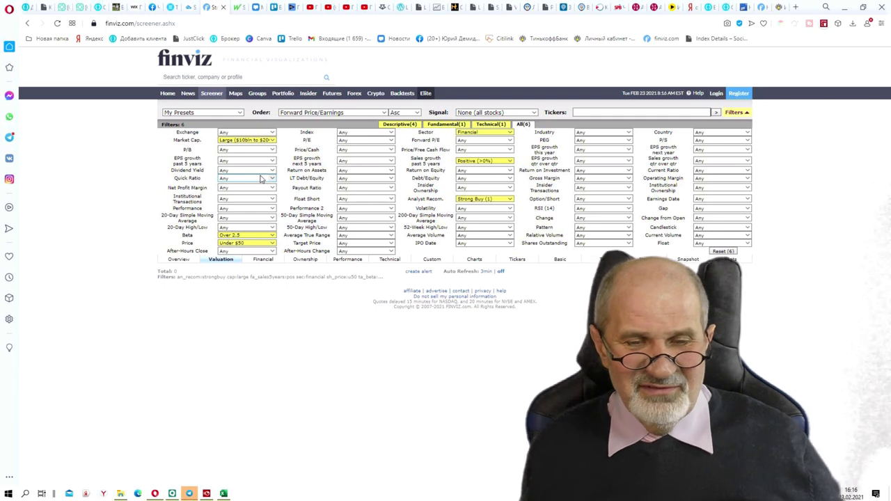
# Reset the sales growth past 5 years, analyst recommendation and market cap filters to Any, keeping the Financial sector screen
pyautogui.click(508, 162)
pyautogui.click(499, 170)
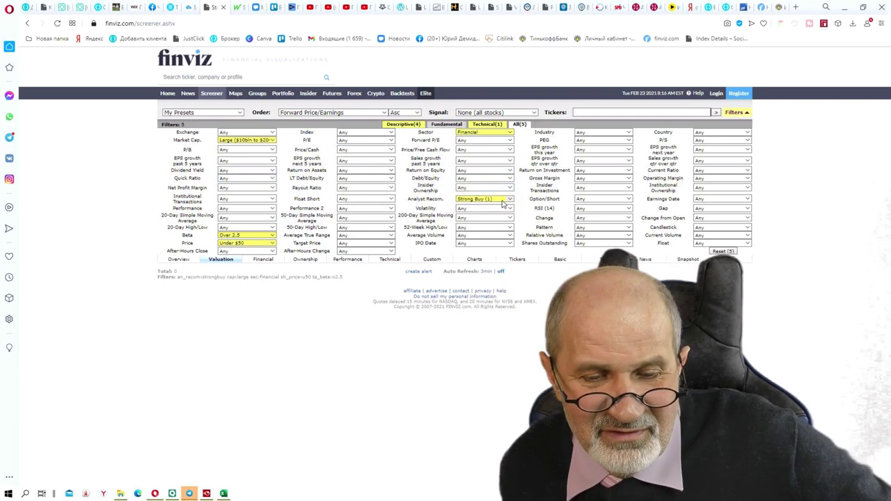
pyautogui.click(509, 199)
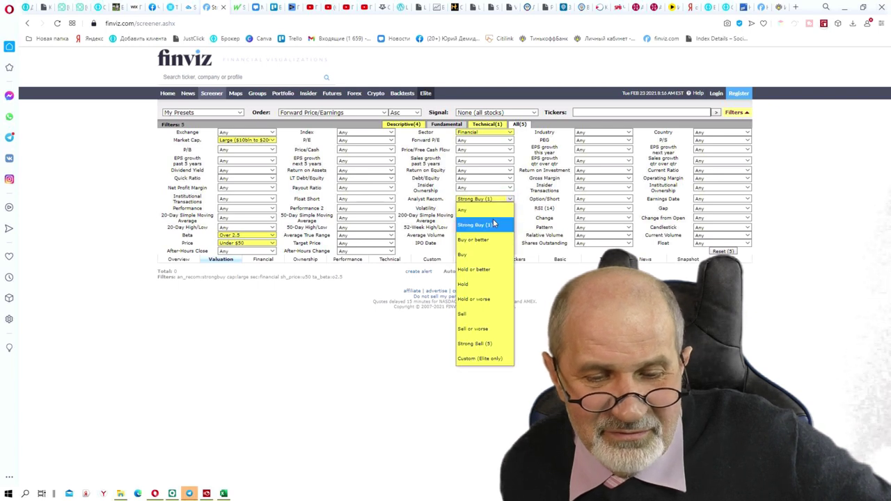
pyautogui.click(487, 210)
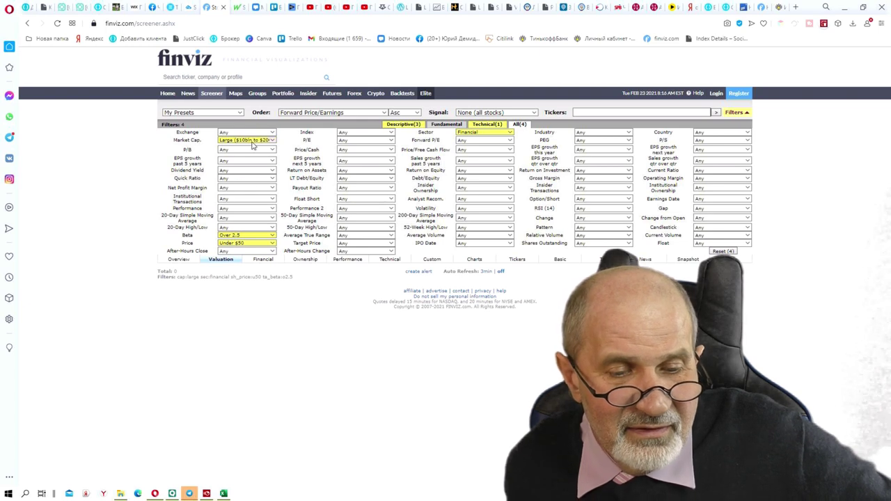
pyautogui.click(274, 140)
pyautogui.click(259, 151)
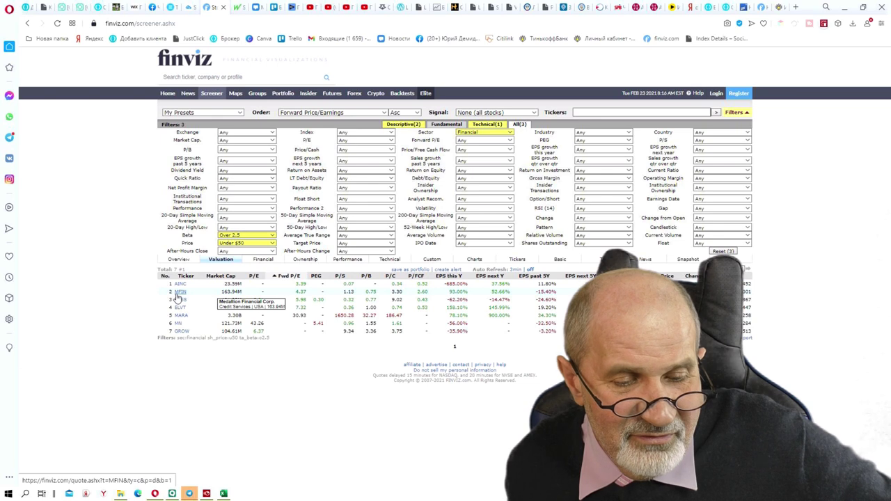
# Preview the MFIN and MARA charts, examine MARA's price chart and fundamentals on its quote page, and return to the screener results
pyautogui.moveTo(179, 294)
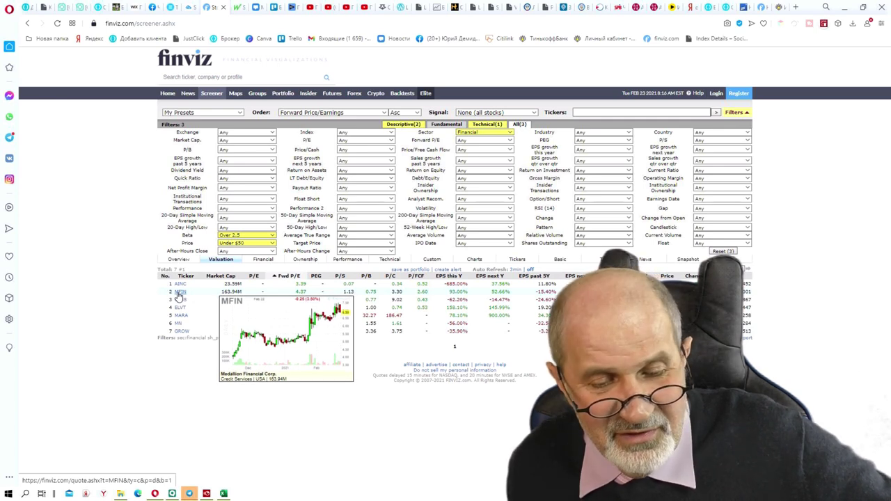
pyautogui.moveTo(179, 309)
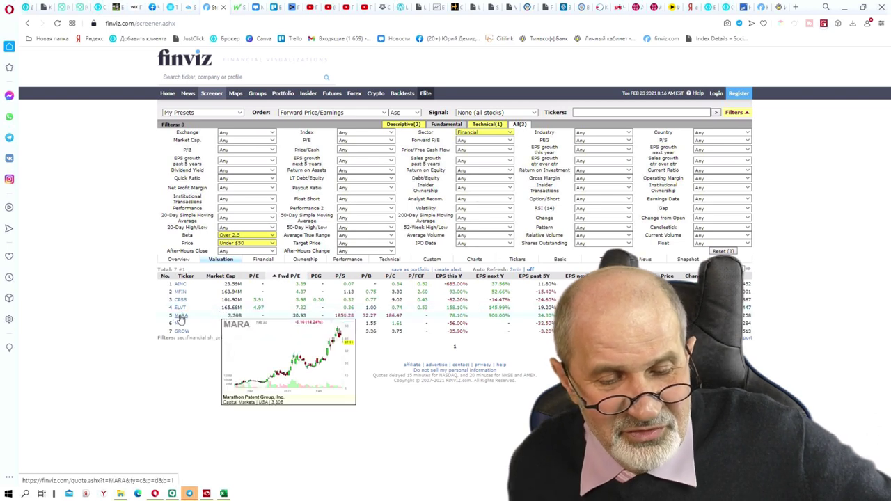
pyautogui.click(180, 316)
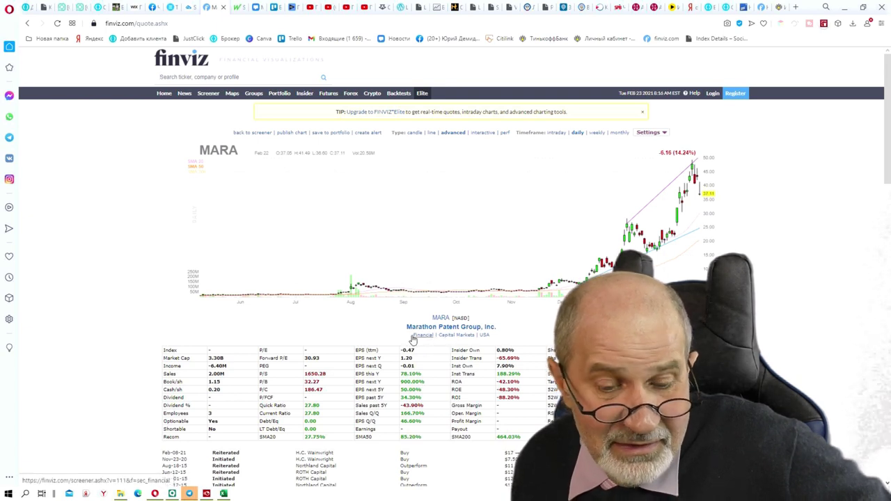
pyautogui.scroll(-2, 352, 313)
pyautogui.scroll(-1, 341, 314)
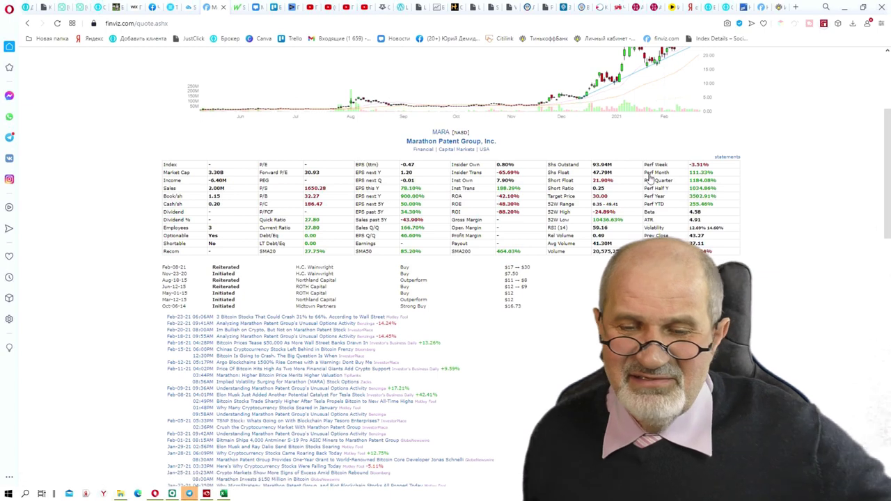
pyautogui.scroll(3, 887, 190)
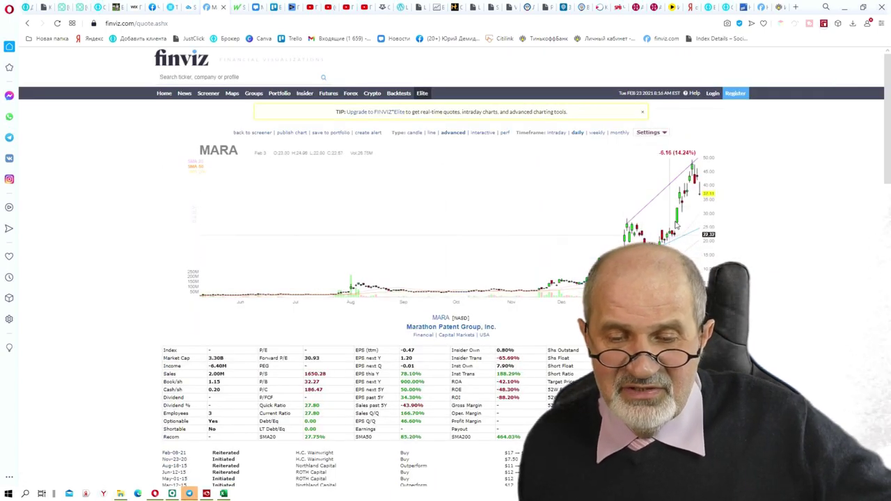
pyautogui.click(27, 23)
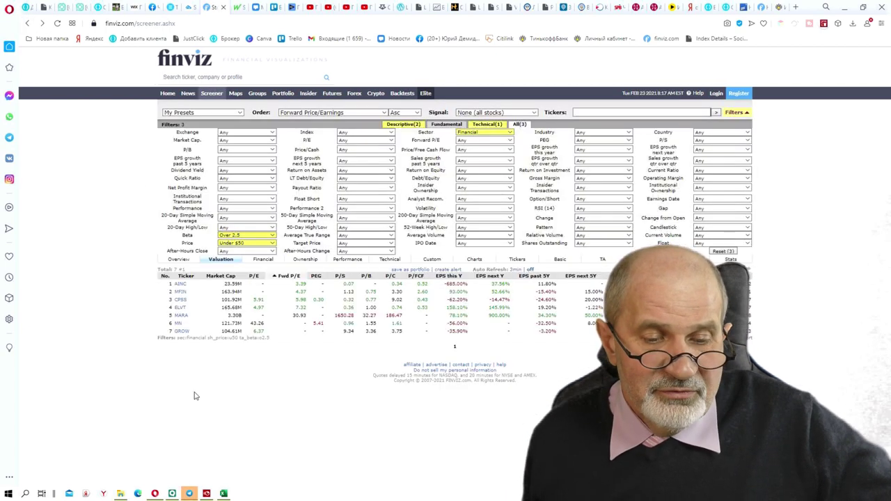
pyautogui.moveTo(186, 324)
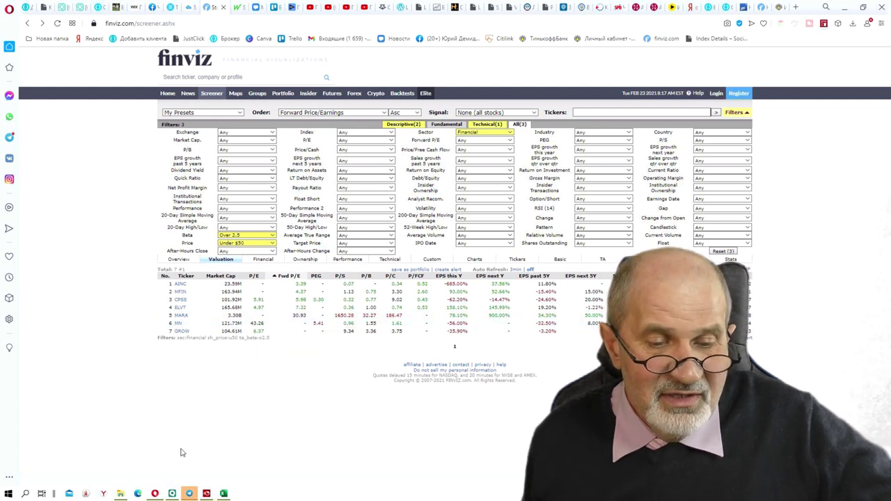
# Locate The Hartford Financial Services in the Excel portfolio, and view its chart and China Life Insurance's in QUIK before returning to the Finviz screener
pyautogui.click(222, 493)
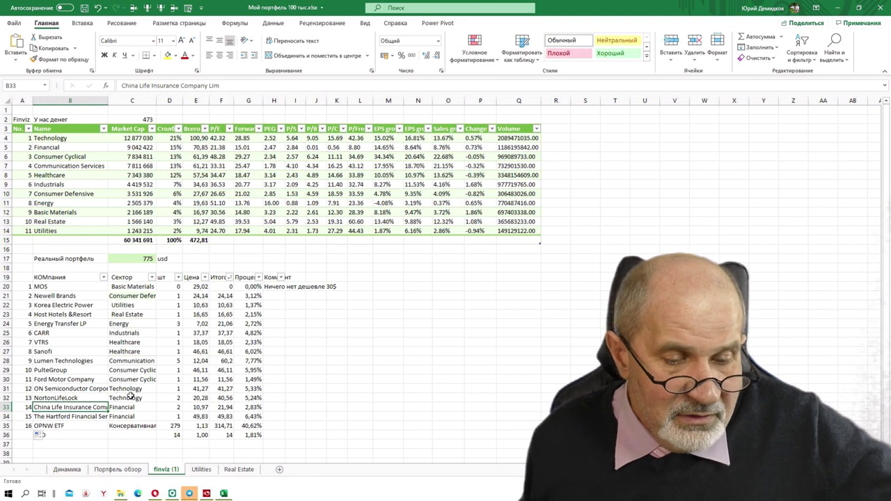
pyautogui.click(69, 416)
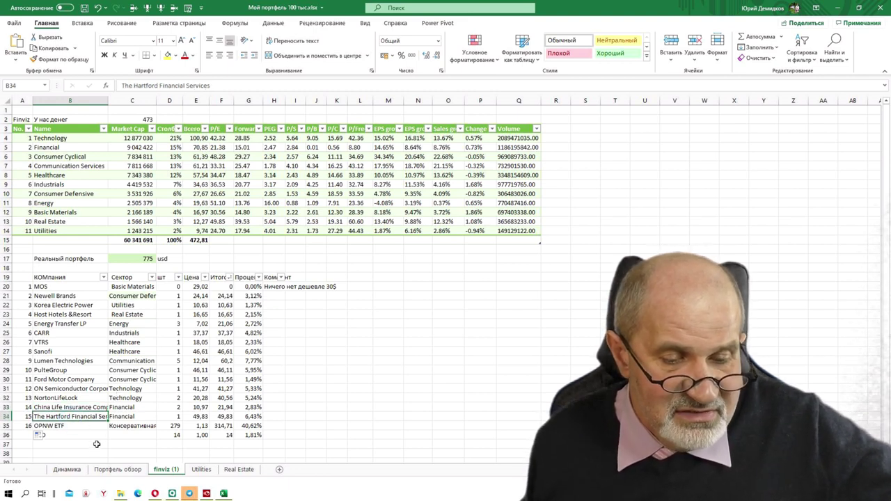
pyautogui.click(172, 494)
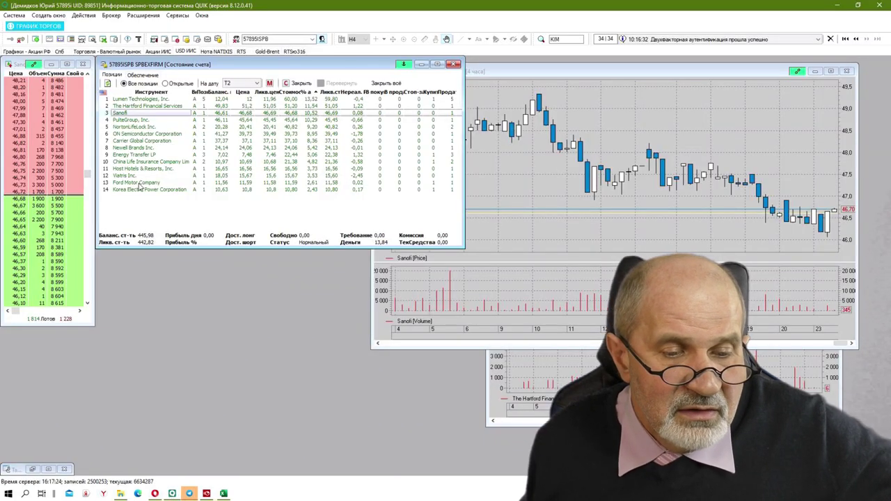
pyautogui.click(139, 107)
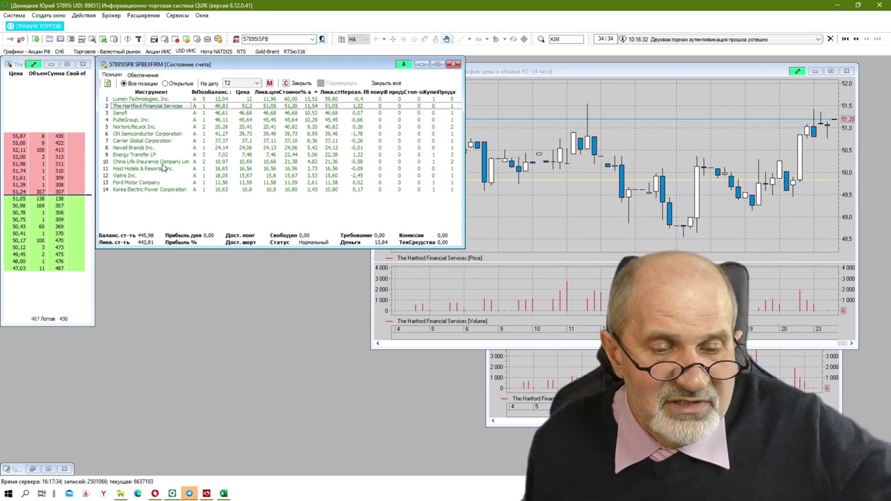
pyautogui.click(162, 163)
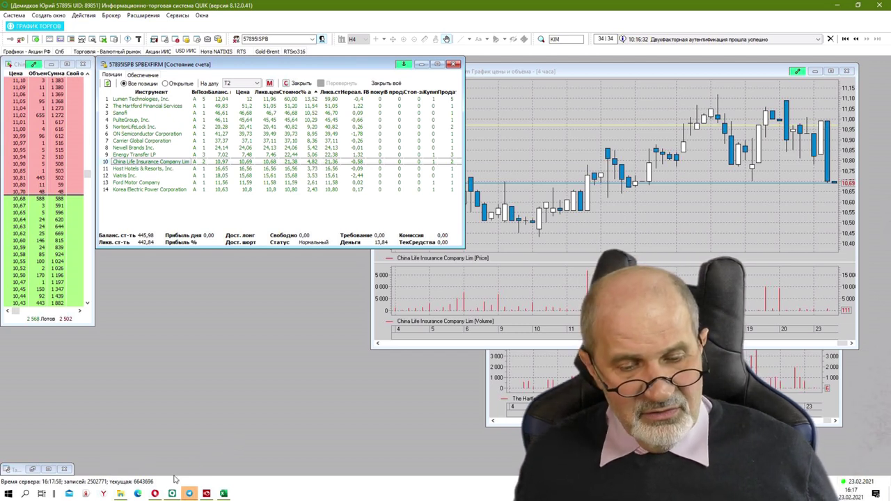
pyautogui.moveTo(154, 494)
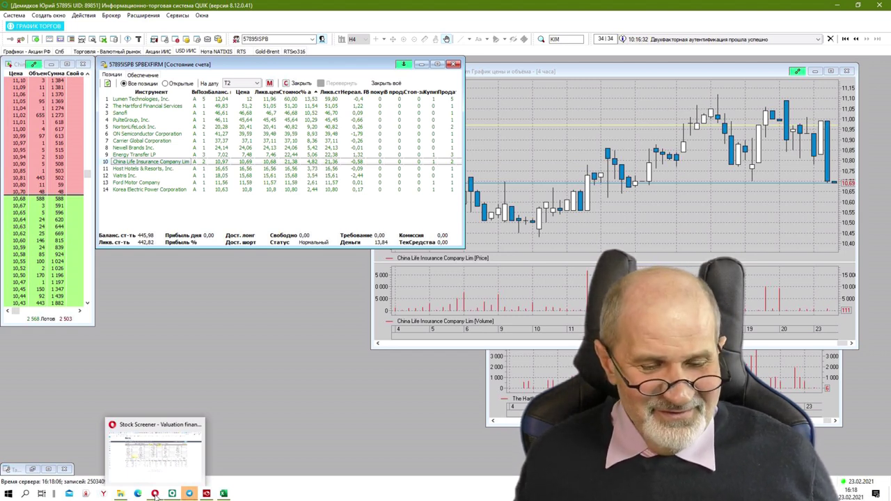
pyautogui.click(158, 479)
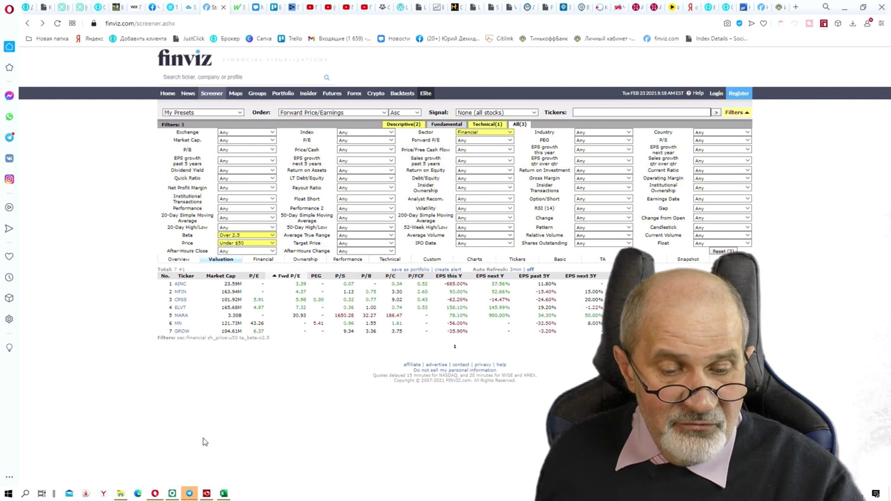
# Switch to the Excel portfolio and compare the Technology sector's allocated amount with the ON Semiconductor and NortonLifeLock holdings
pyautogui.click(223, 493)
pyautogui.click(64, 139)
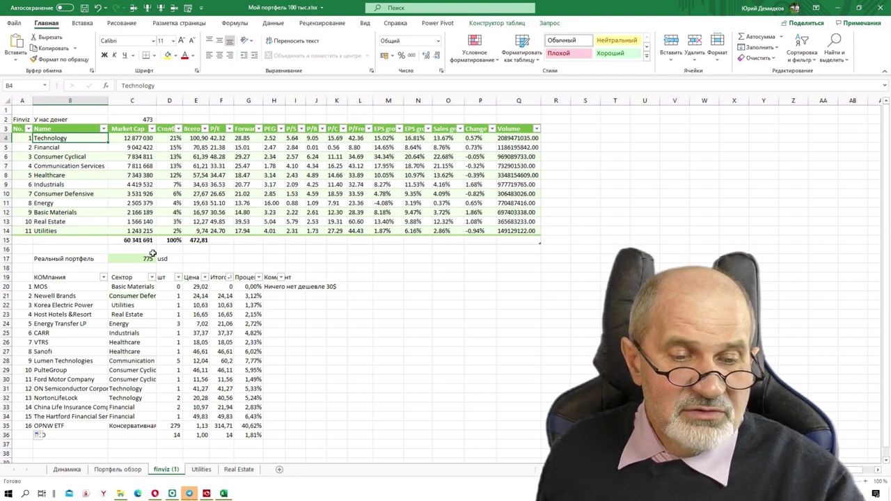
pyautogui.click(200, 138)
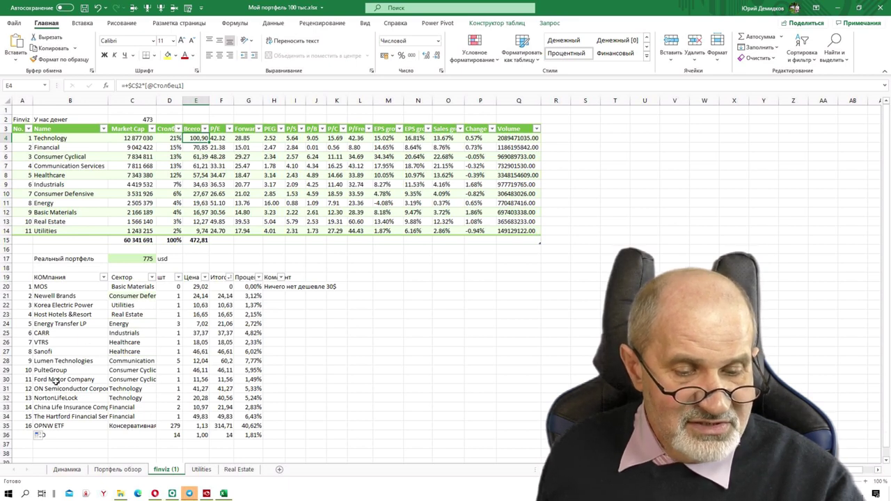
pyautogui.click(59, 389)
pyautogui.click(74, 399)
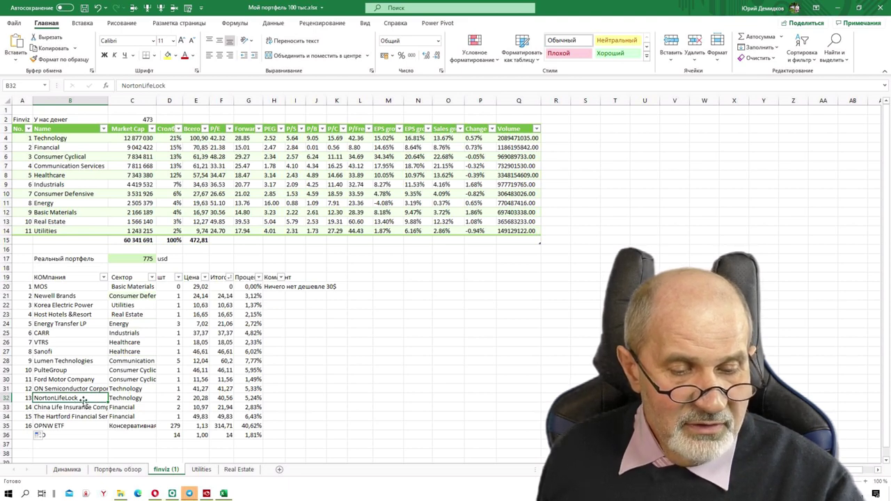
pyautogui.click(80, 390)
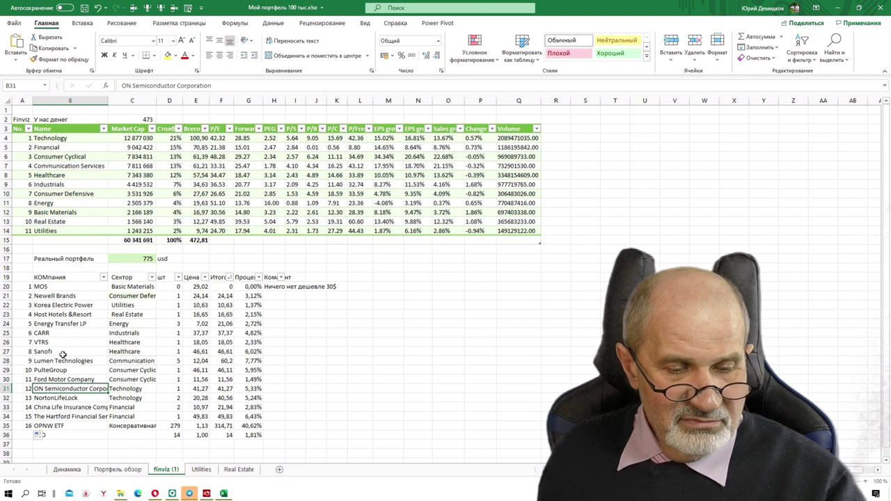
pyautogui.click(66, 398)
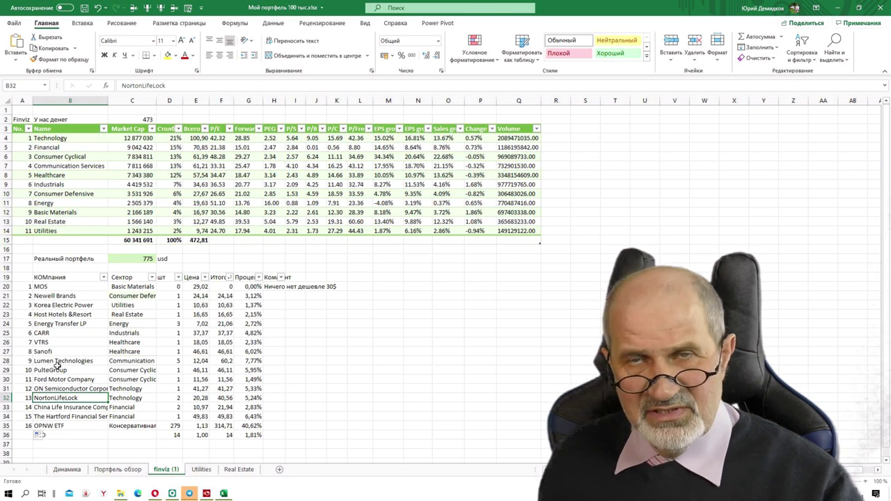
# Look at the Technology screen in Finviz, and check the ON Semiconductor and NortonLifeLock prices in the Excel portfolio
pyautogui.click(222, 494)
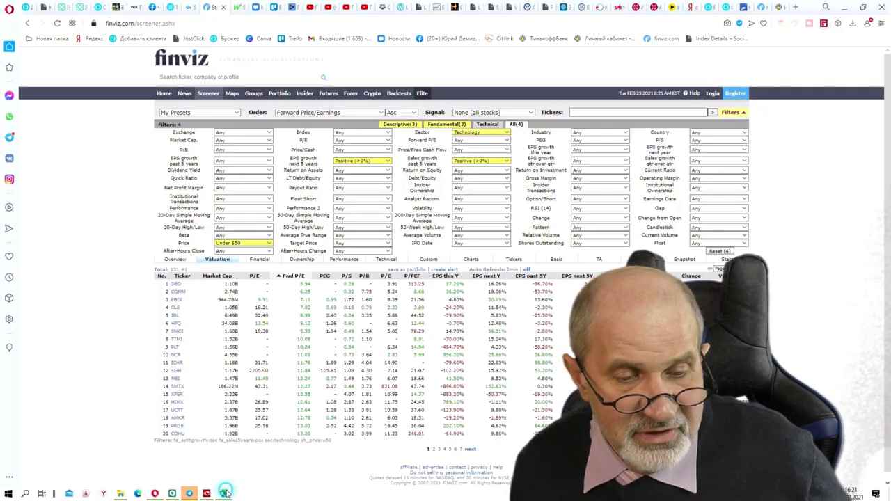
pyautogui.click(221, 493)
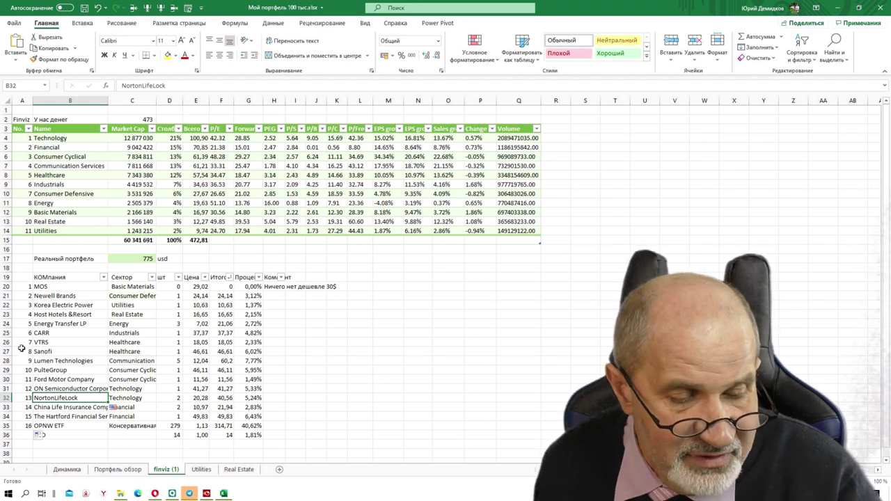
pyautogui.click(76, 389)
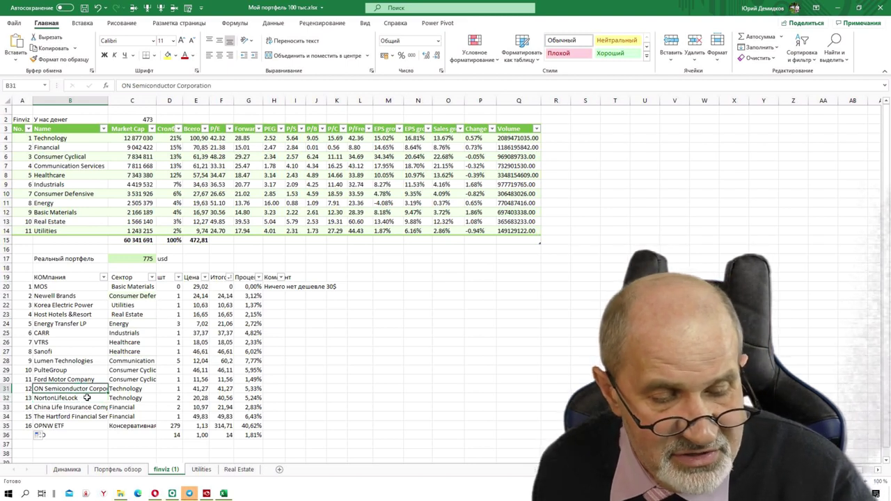
pyautogui.click(87, 397)
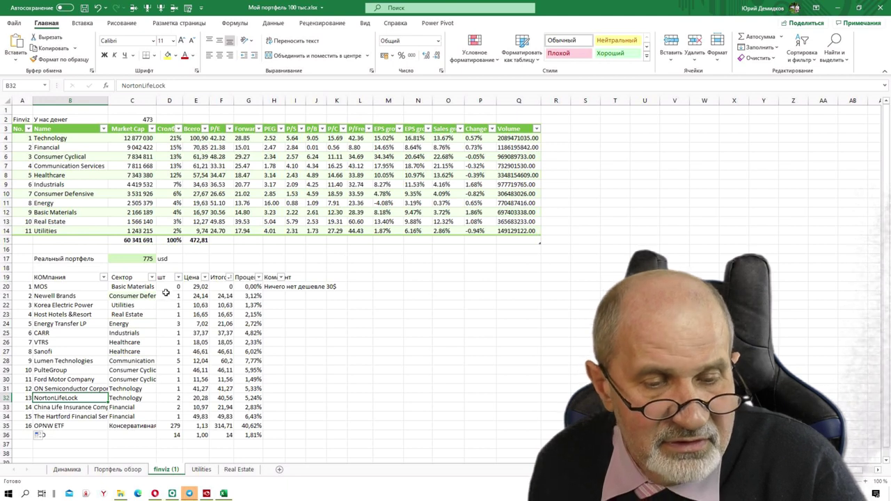
pyautogui.click(201, 388)
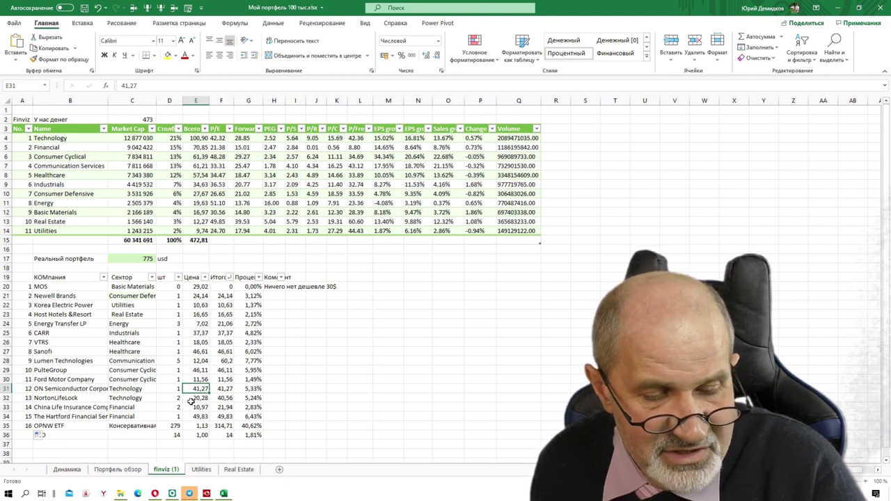
pyautogui.click(194, 399)
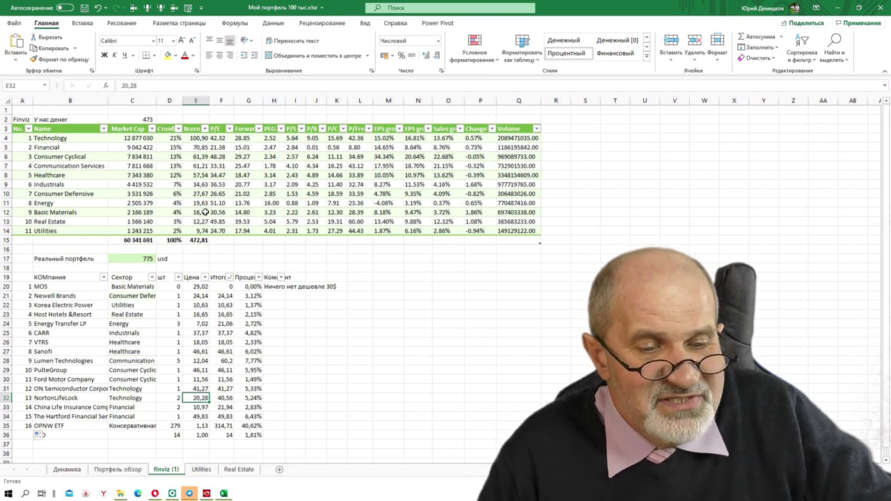
# Review the available funds cell C2, the OPNW ETF price and the end of the totals and percentage columns
pyautogui.click(141, 121)
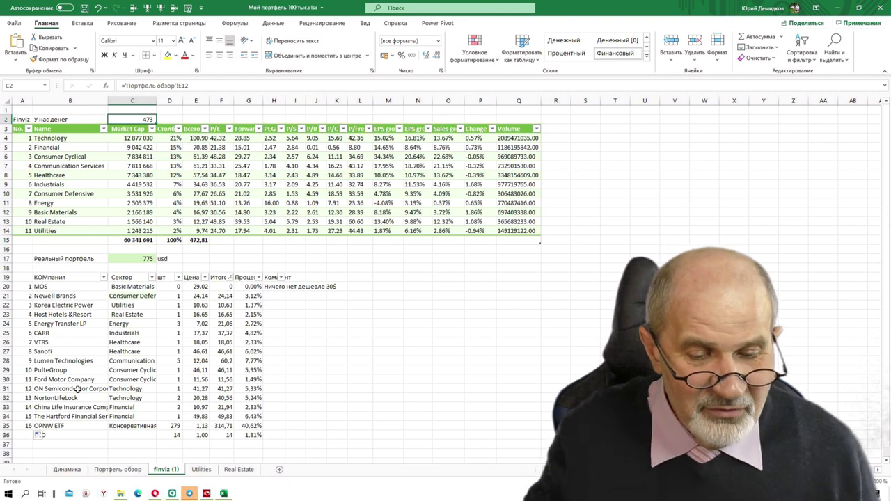
pyautogui.click(200, 427)
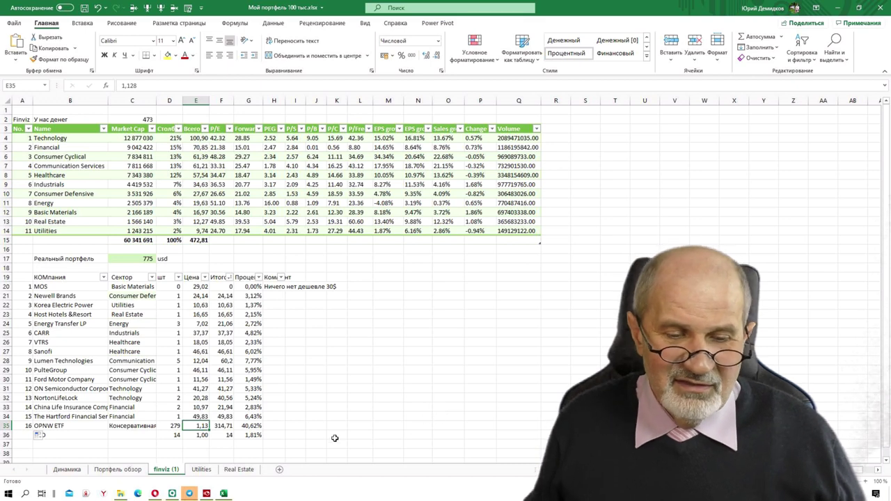
pyautogui.click(227, 446)
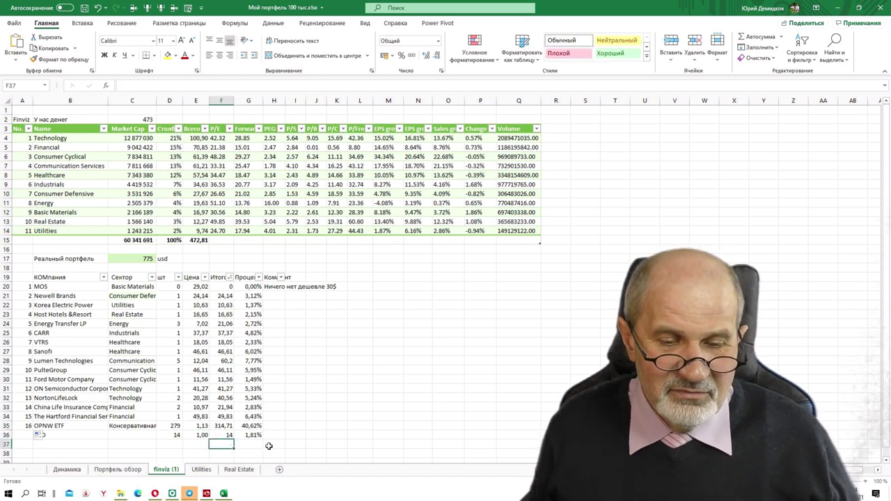
pyautogui.click(259, 444)
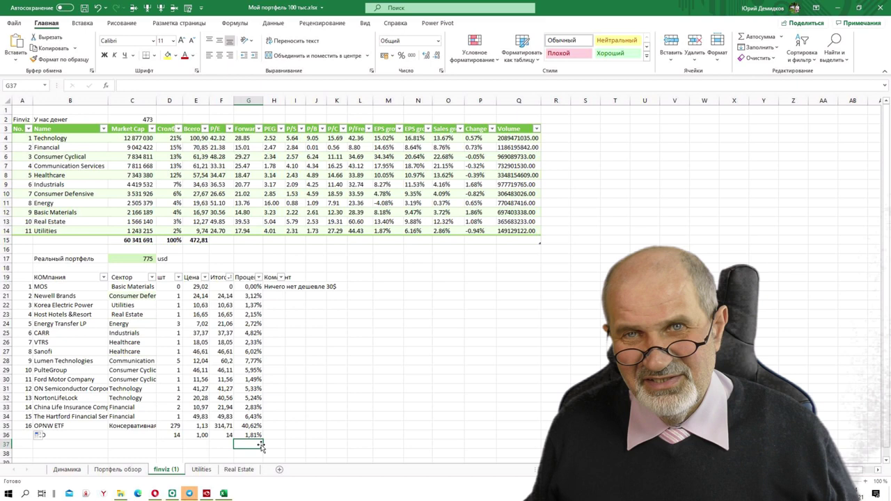